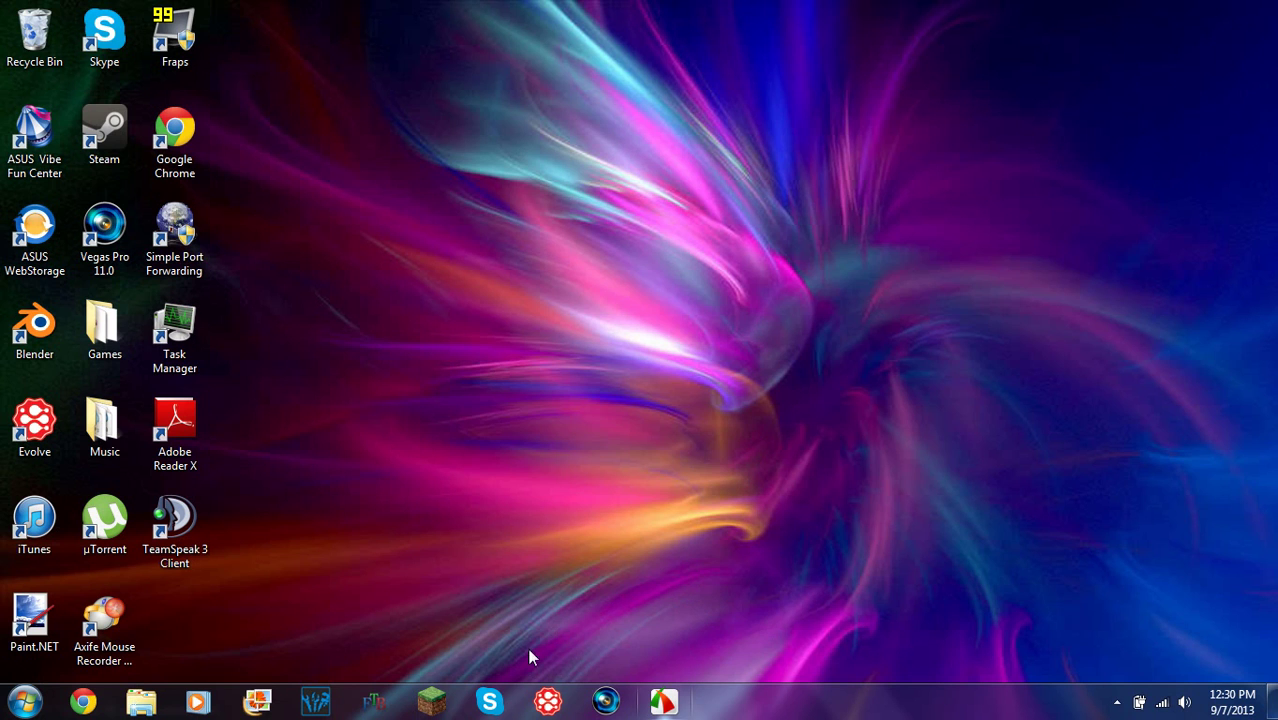
# - Launch the Evolve client from the taskbar and let the Home and Friends windows load
pyautogui.click(545, 701)
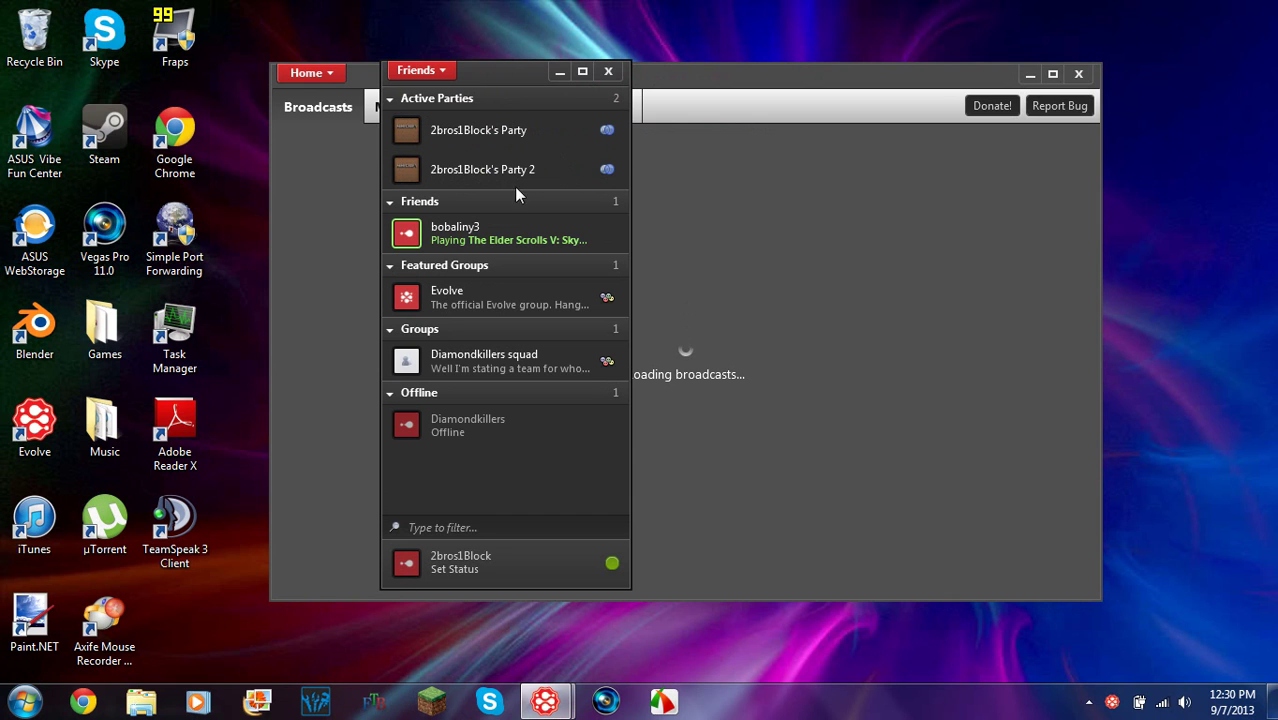
# - Check the online friend's profile card, then move the Friends window right over the main window
pyautogui.moveTo(486, 236)
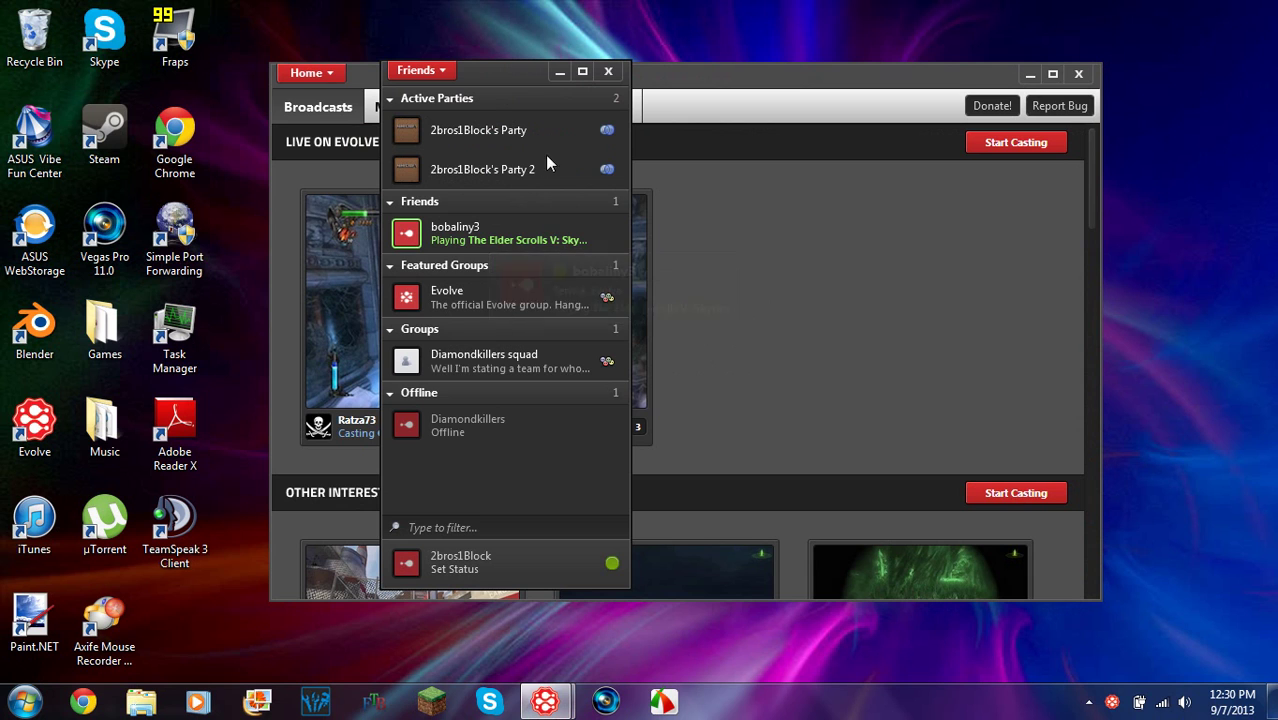
pyautogui.moveTo(524, 243)
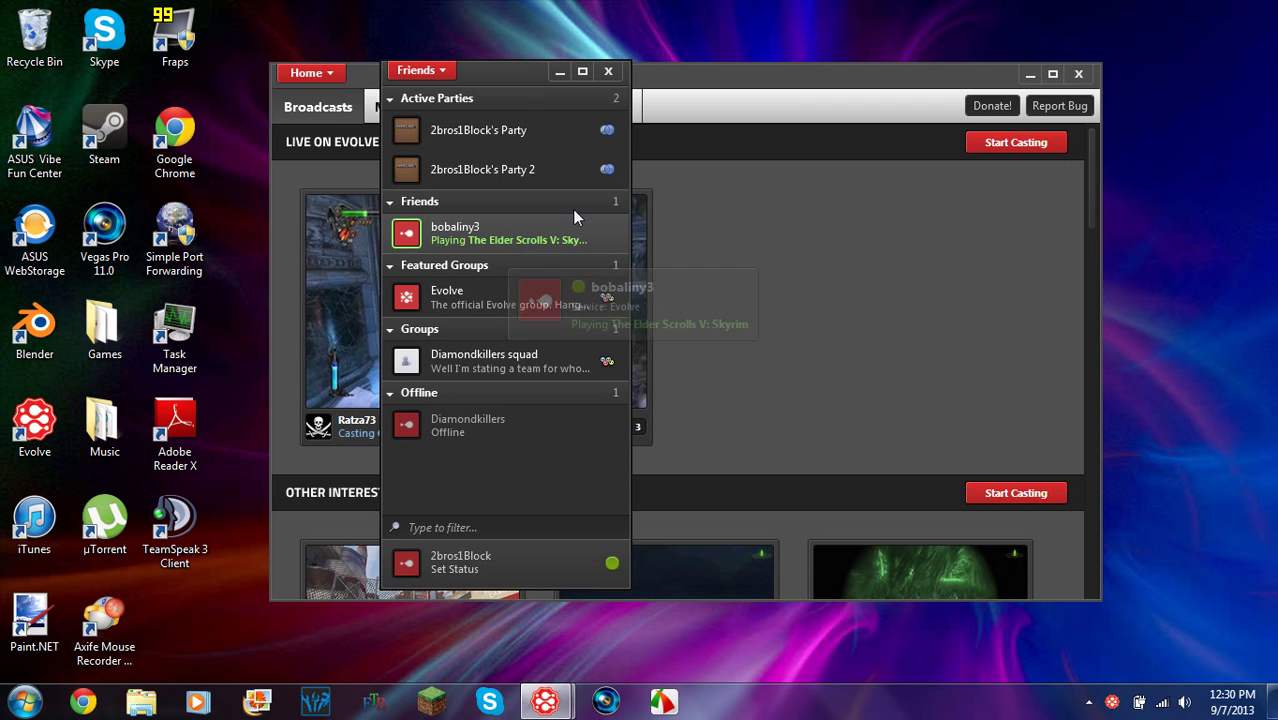
pyautogui.moveTo(494, 72); pyautogui.dragTo(671, 105)
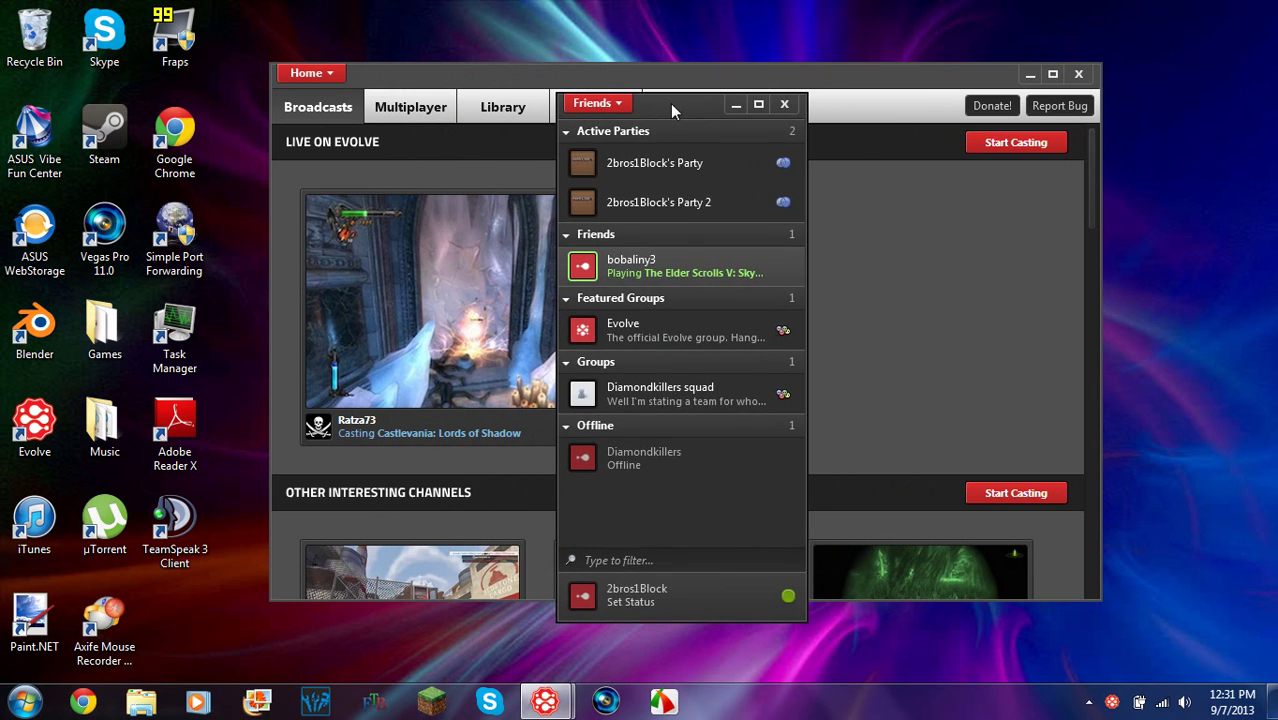
# - Bring the Home window forward and browse the Broadcasts channels, returning to the top
pyautogui.click(834, 80)
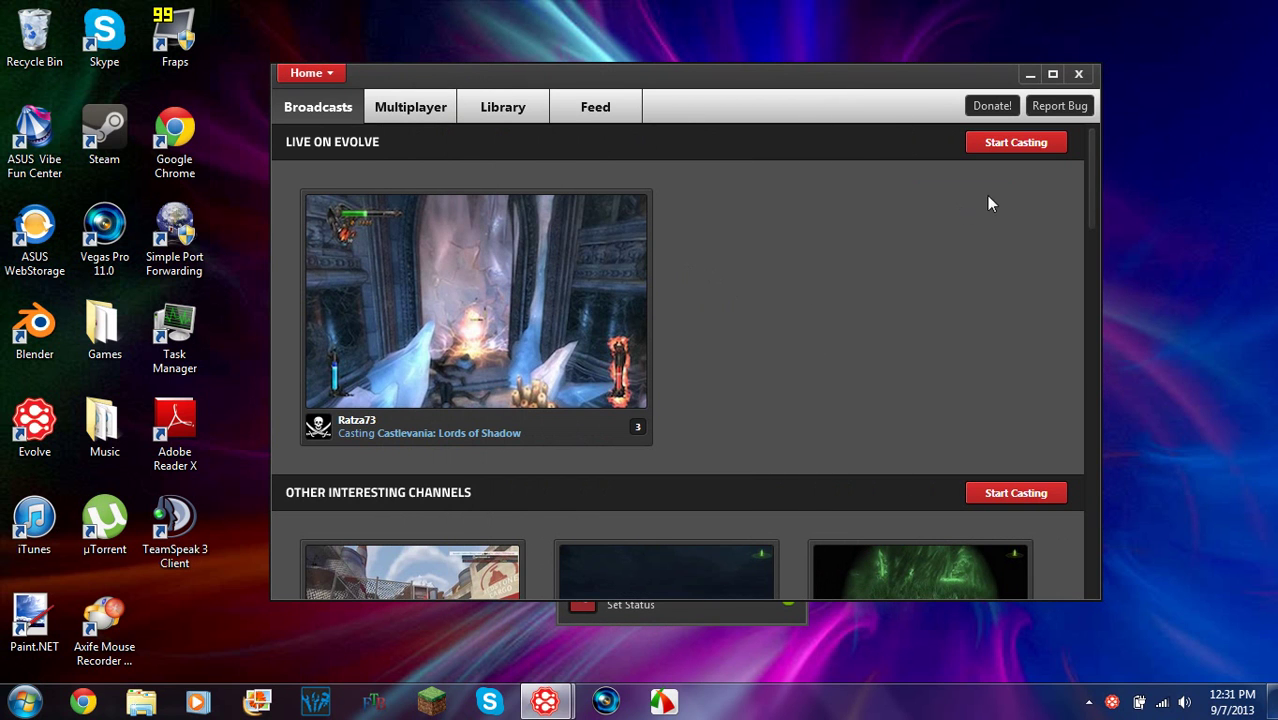
pyautogui.moveTo(1092, 172); pyautogui.dragTo(1106, 280)
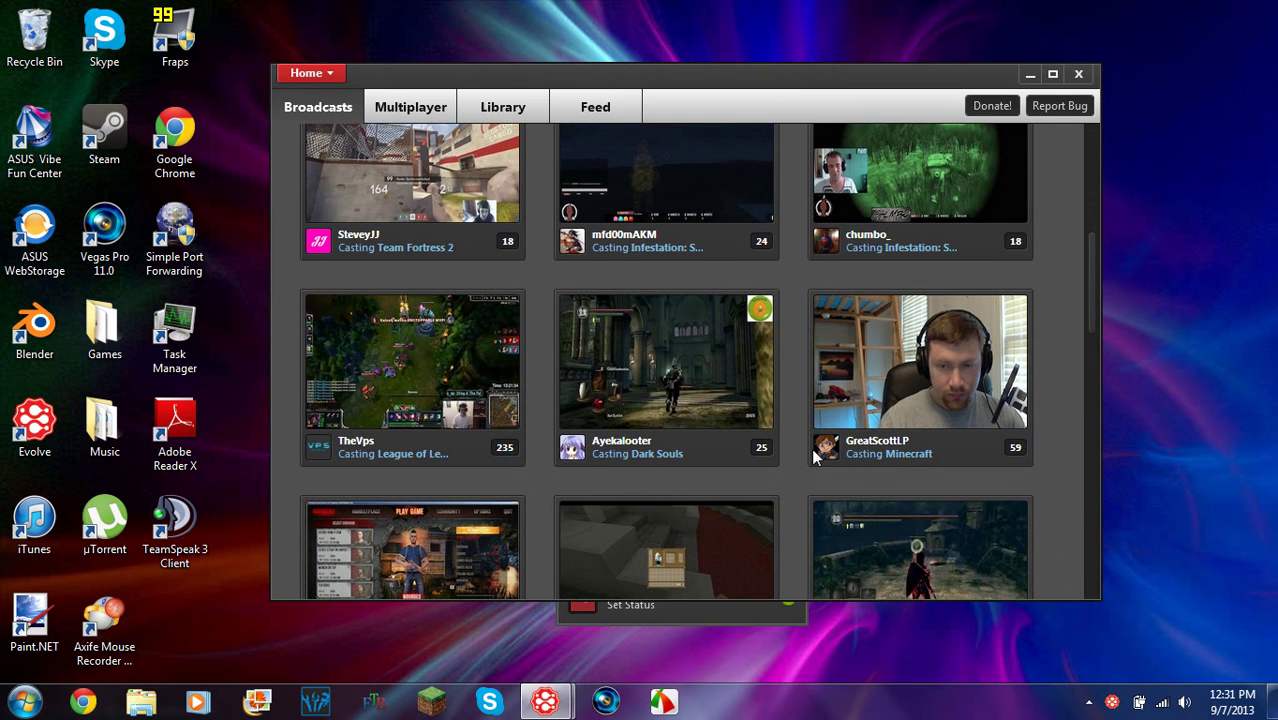
pyautogui.moveTo(664, 437)
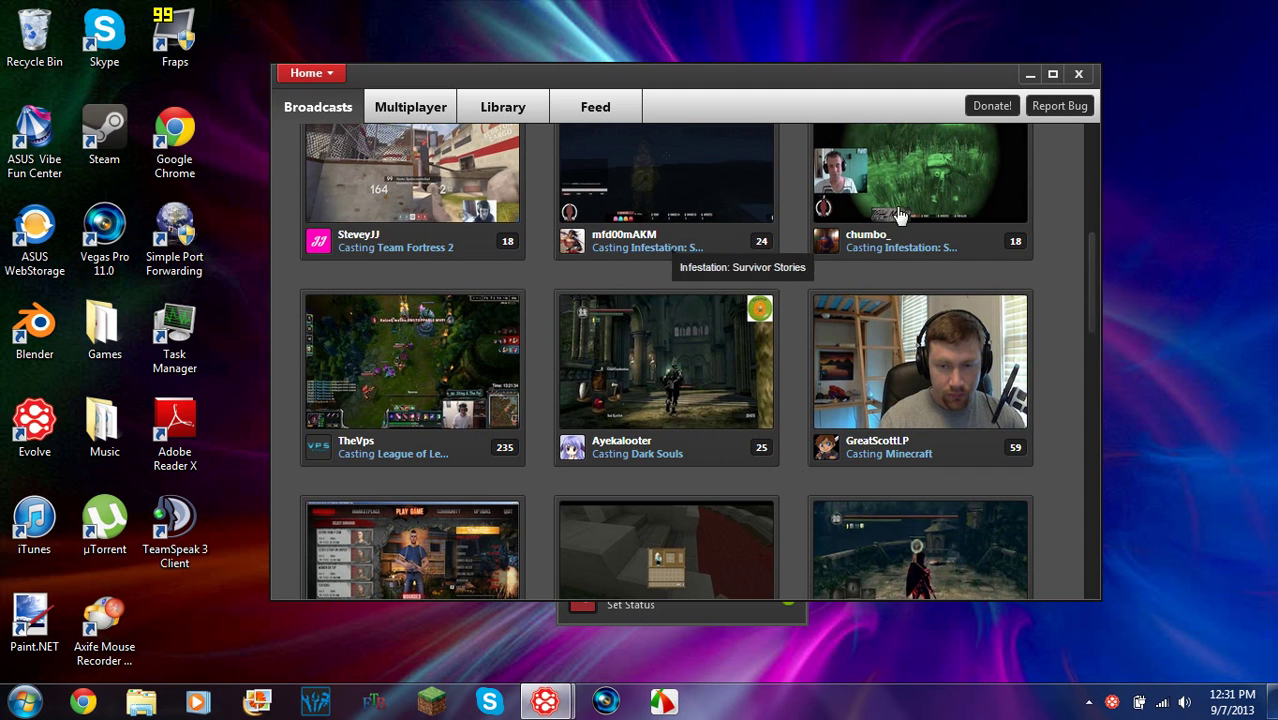
pyautogui.moveTo(1089, 260); pyautogui.dragTo(1108, 341)
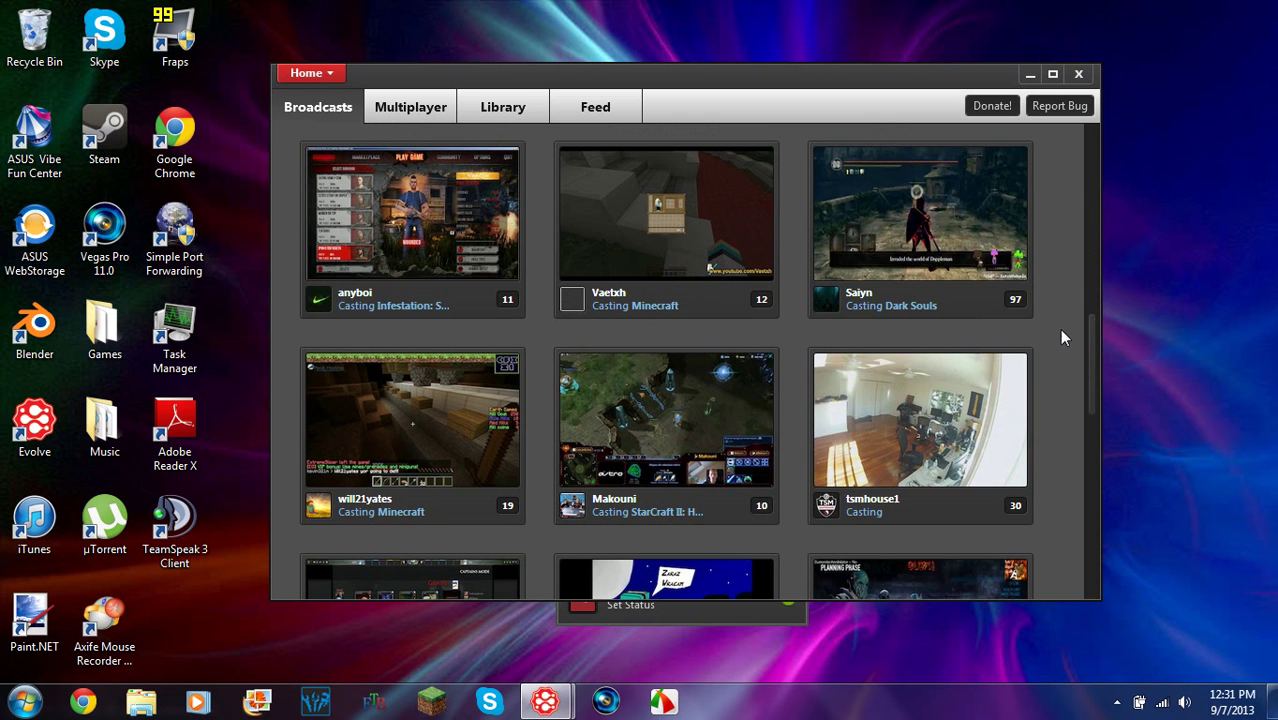
pyautogui.moveTo(1090, 353); pyautogui.dragTo(1082, 140)
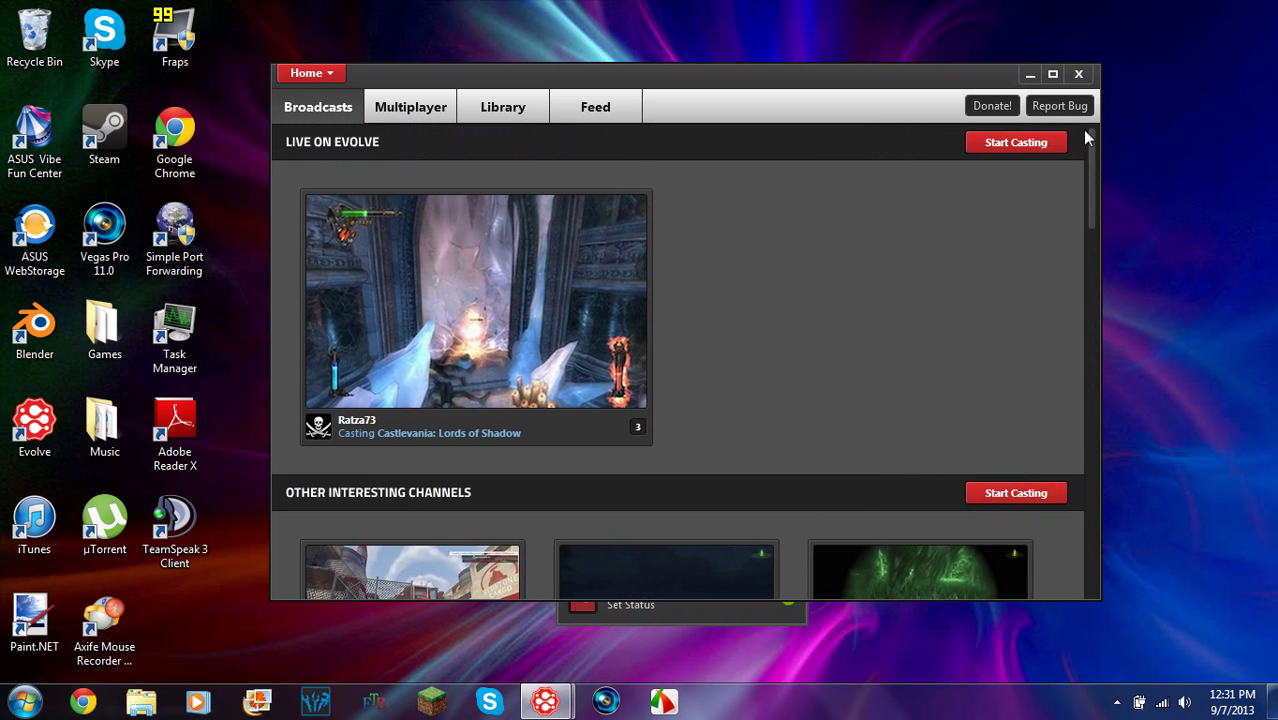
# - Browse the list of multiplayer games on the Multiplayer tab
pyautogui.click(408, 113)
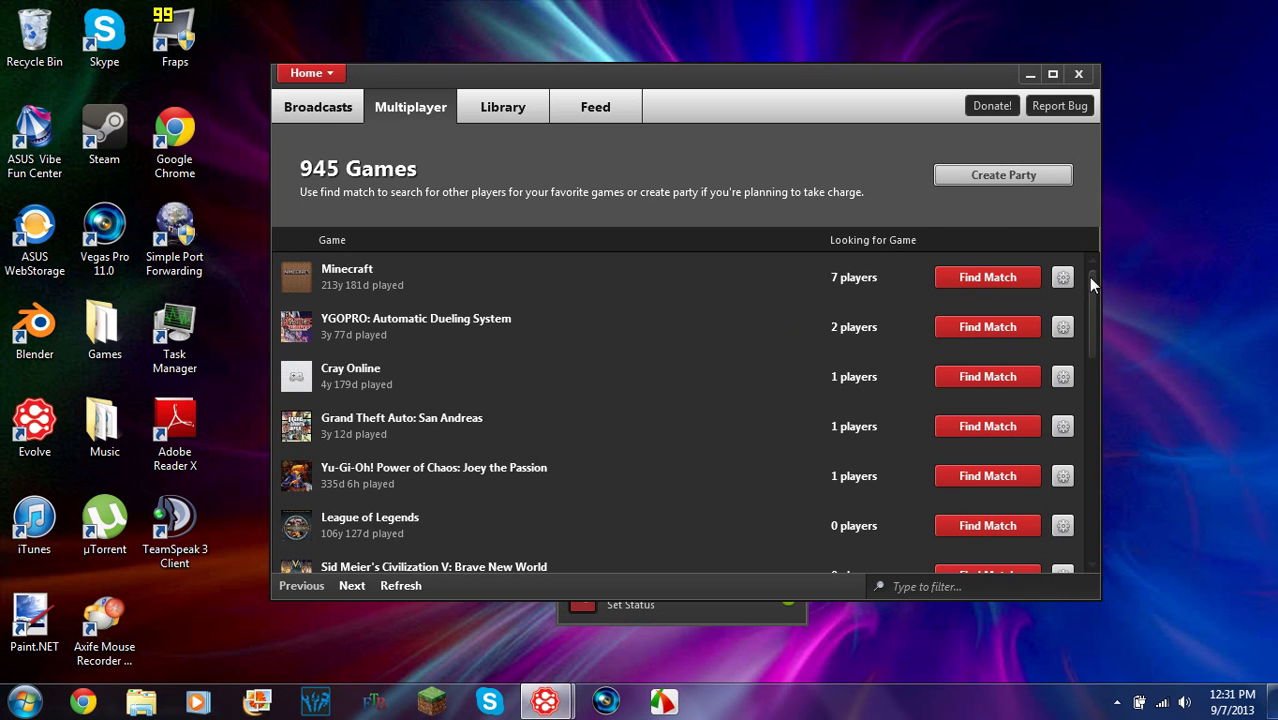
pyautogui.moveTo(1091, 279); pyautogui.dragTo(833, 410)
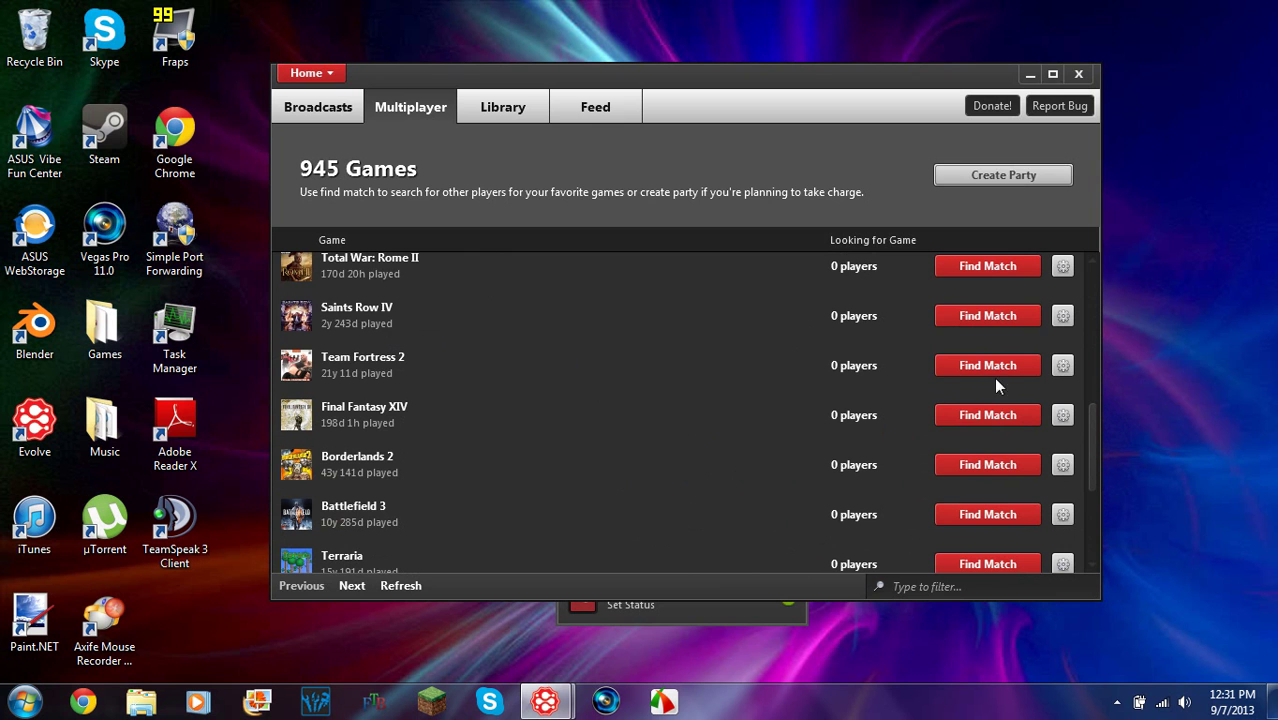
pyautogui.moveTo(1088, 428); pyautogui.dragTo(1074, 245)
# - Look at the Library and Feed tabs, then close the Home window
pyautogui.click(530, 108)
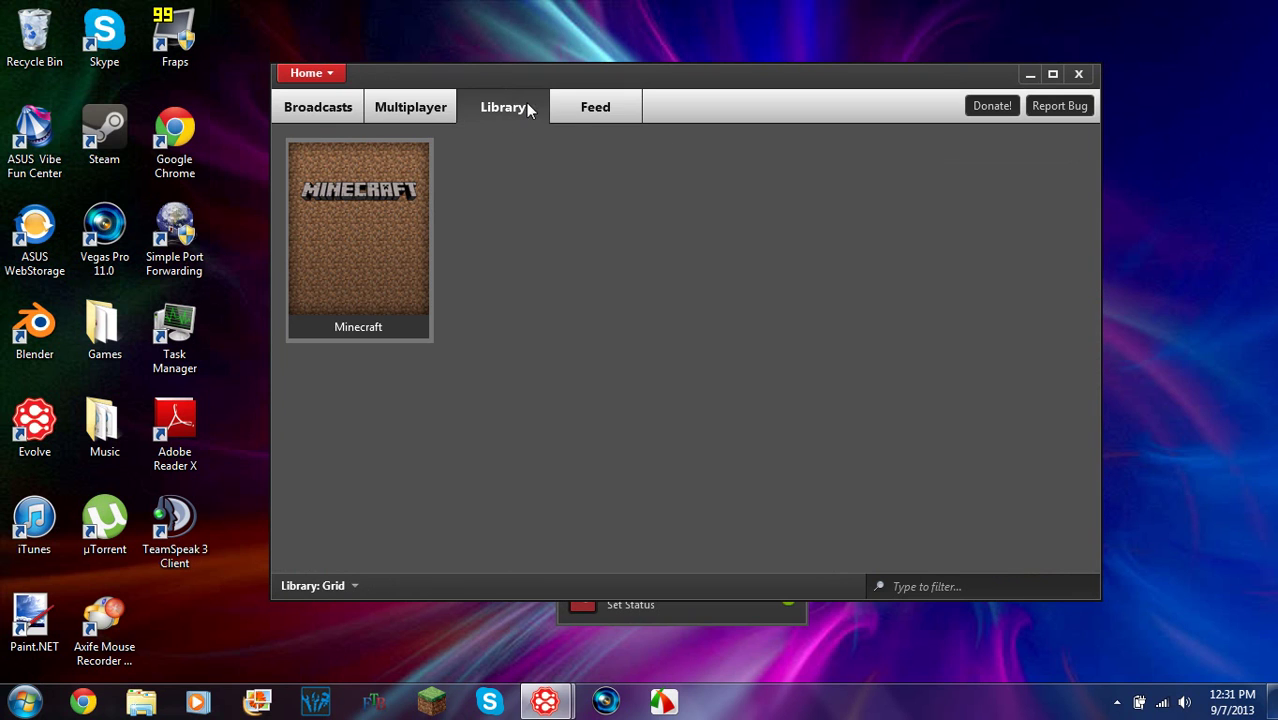
pyautogui.click(560, 116)
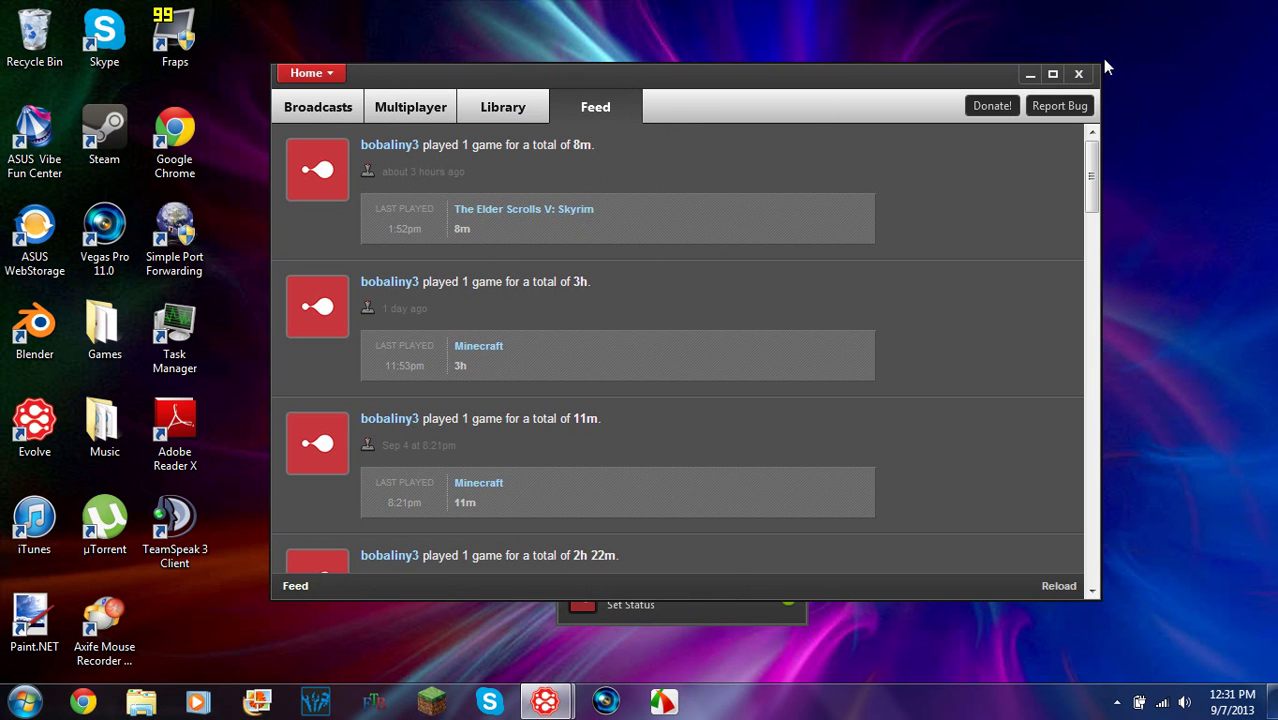
pyautogui.click(1078, 73)
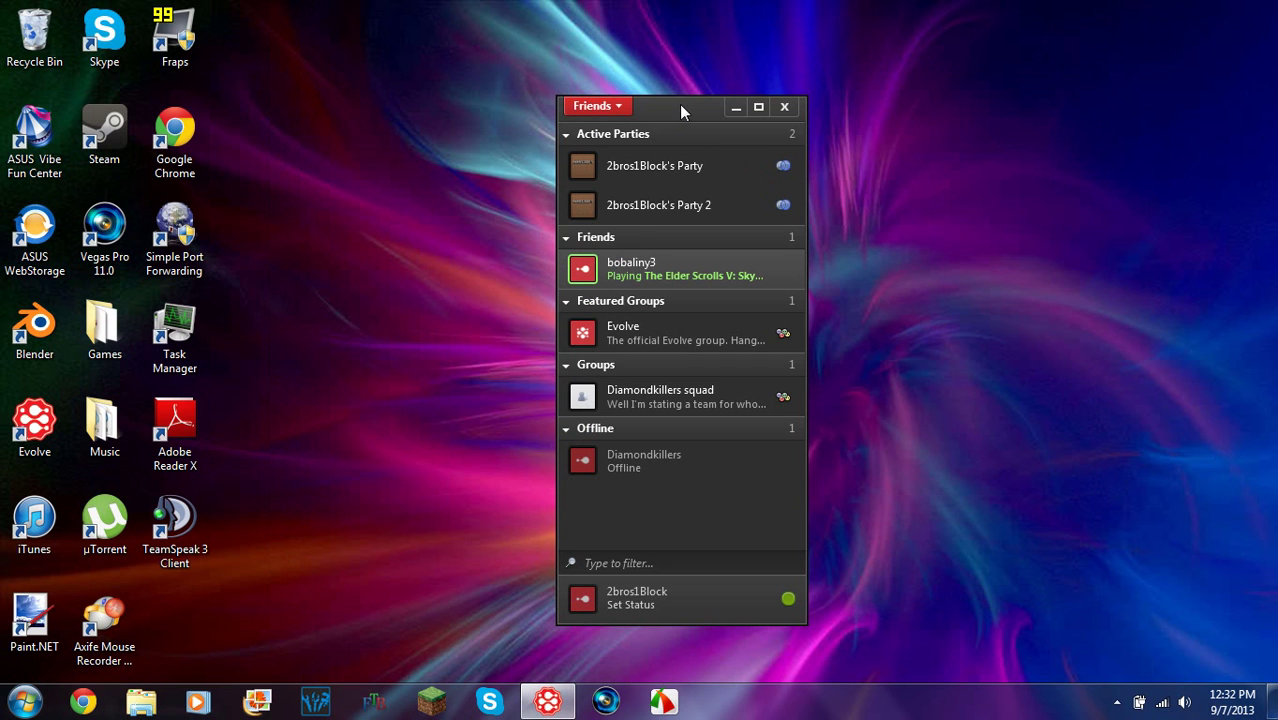
# - Move the Friends window up and left and expand the Evolve featured group to show Autojoin
pyautogui.moveTo(680, 104); pyautogui.dragTo(633, 57)
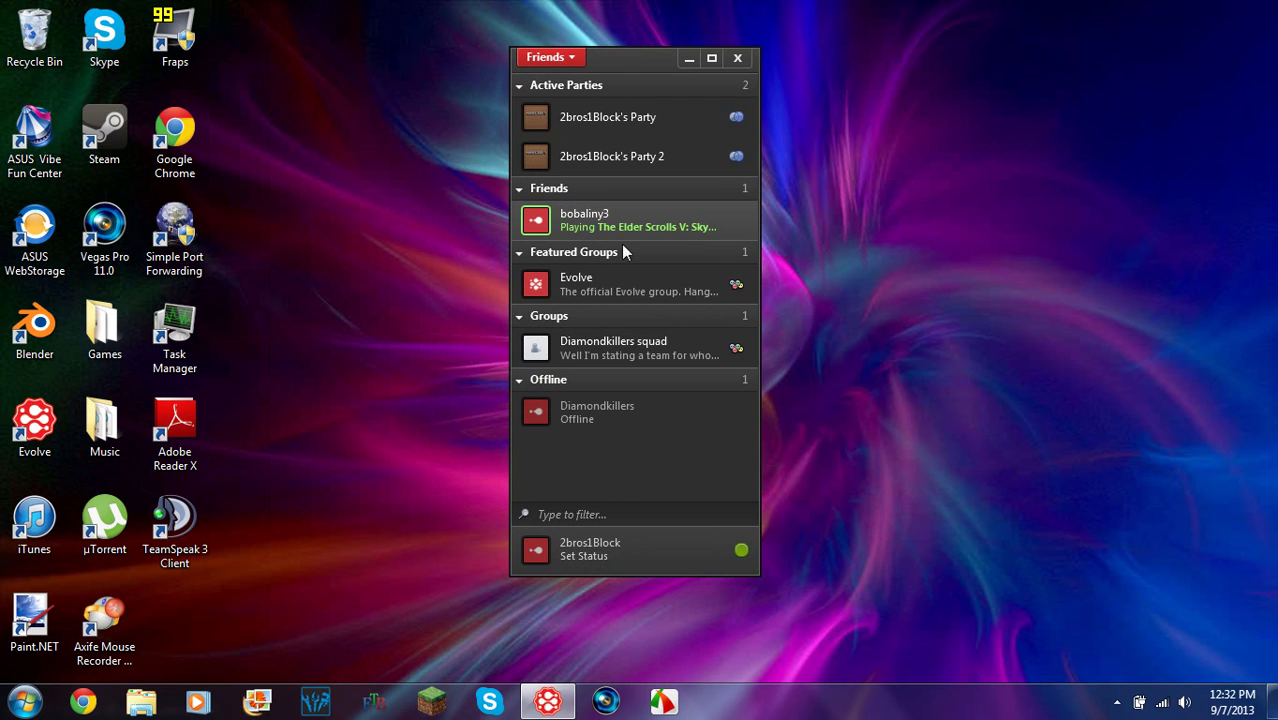
pyautogui.click(610, 284)
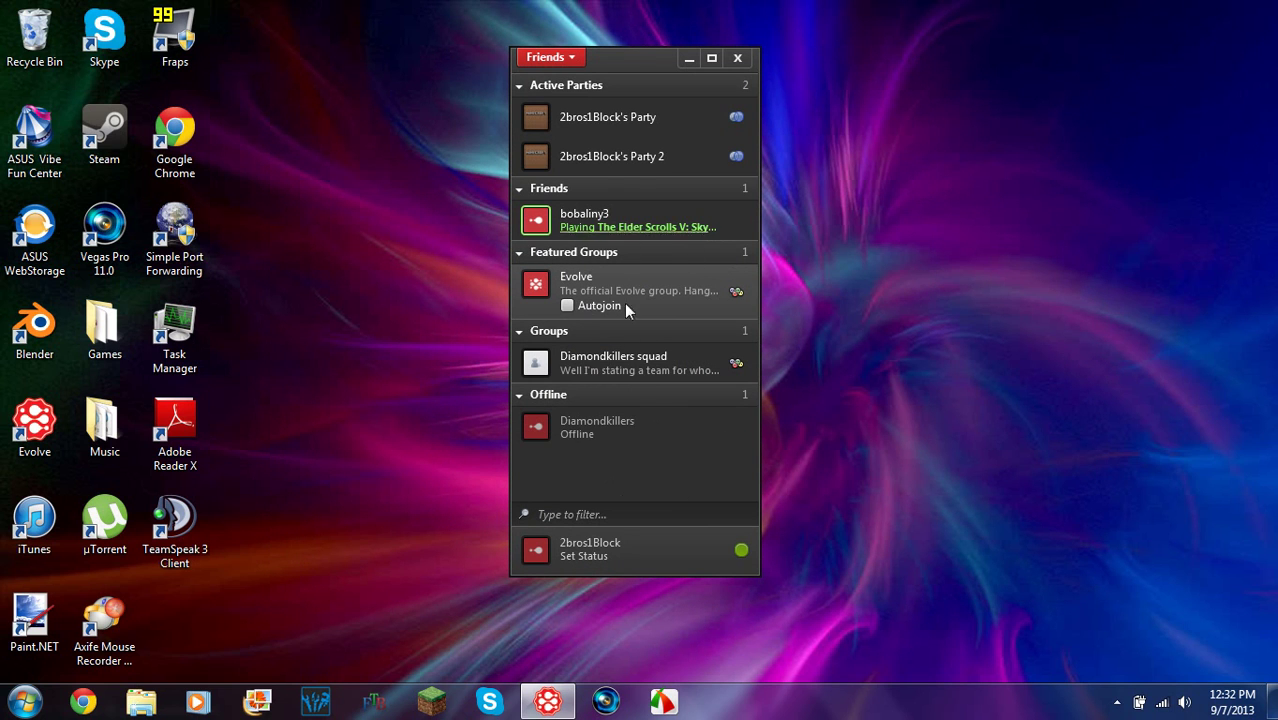
# - Open the second active party, hosting Minecraft, and wait until it shows Connected
pyautogui.doubleClick(653, 157)
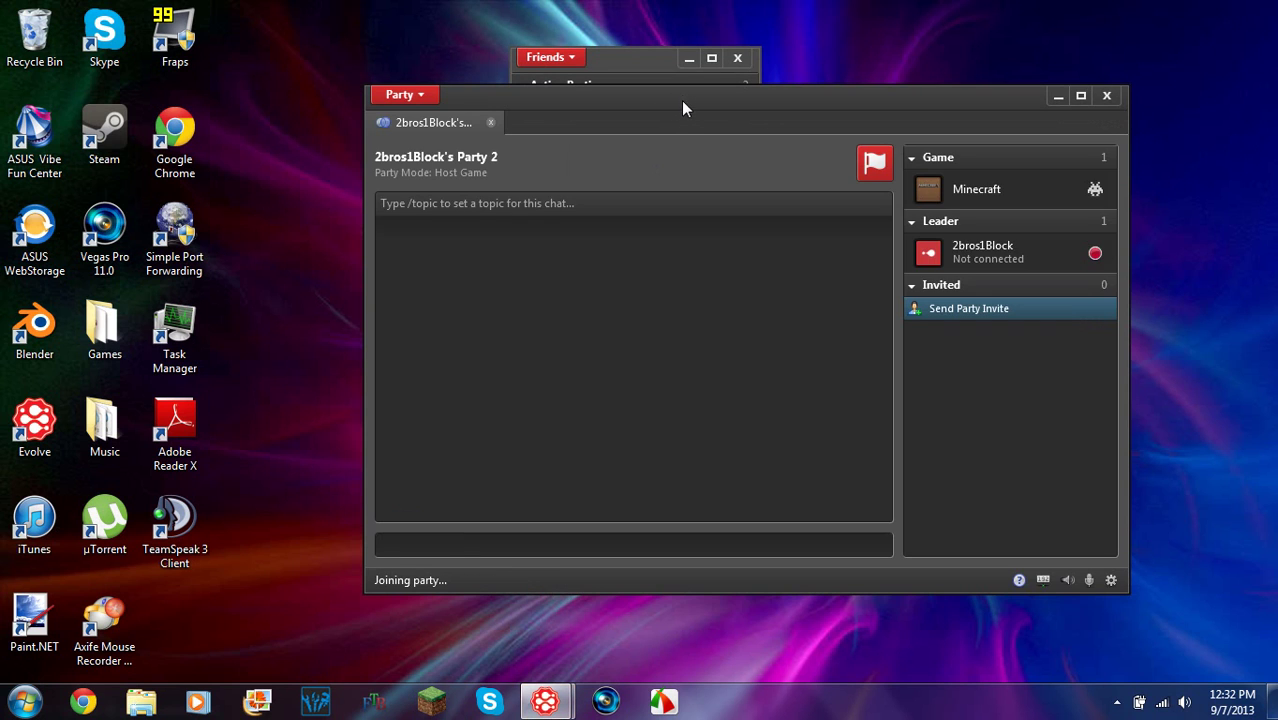
pyautogui.moveTo(1040, 254)
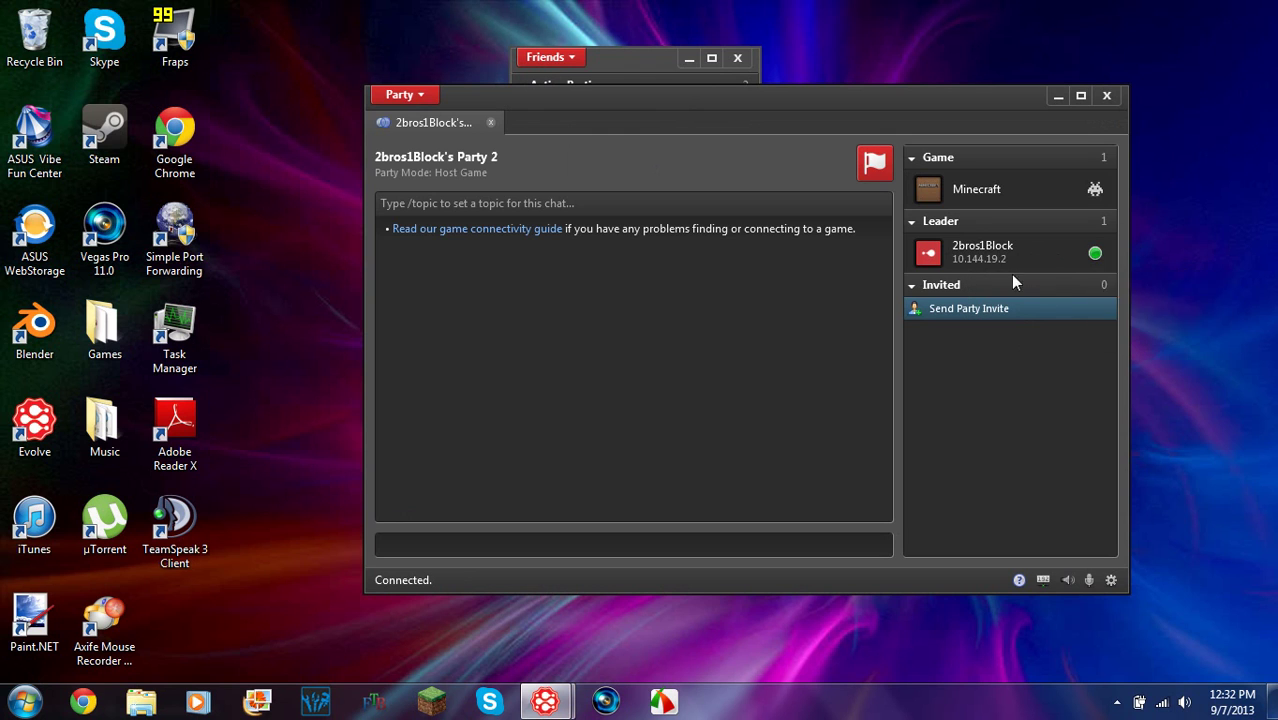
pyautogui.moveTo(965, 268)
# - Log out of Evolve from its tray icon and start the Minecraft launcher
pyautogui.click(1117, 702)
pyautogui.rightClick(1146, 608)
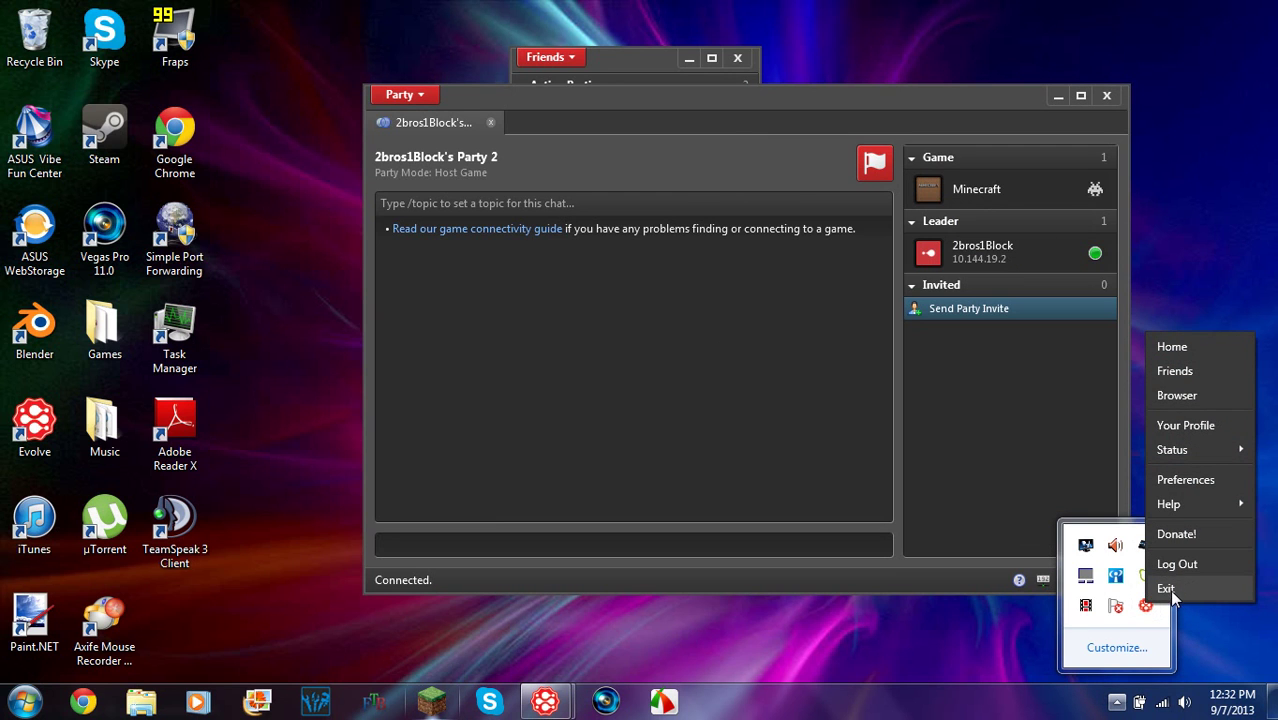
pyautogui.click(1172, 566)
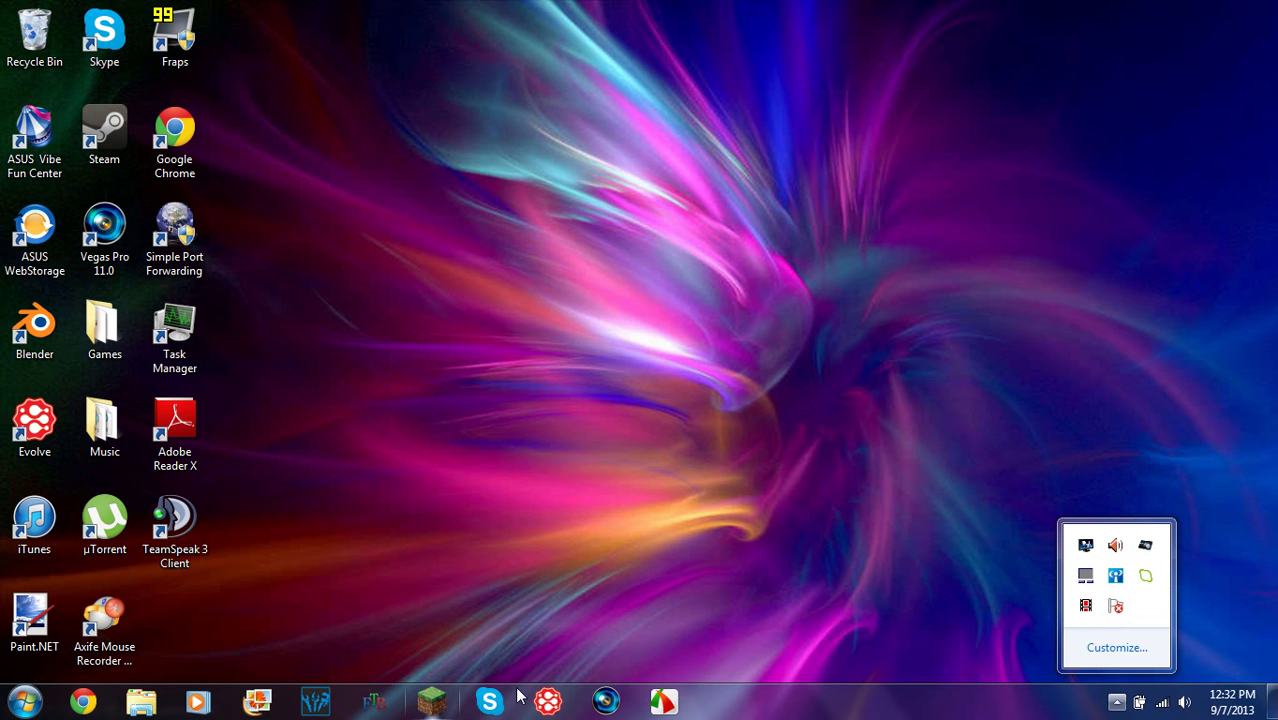
pyautogui.click(440, 700)
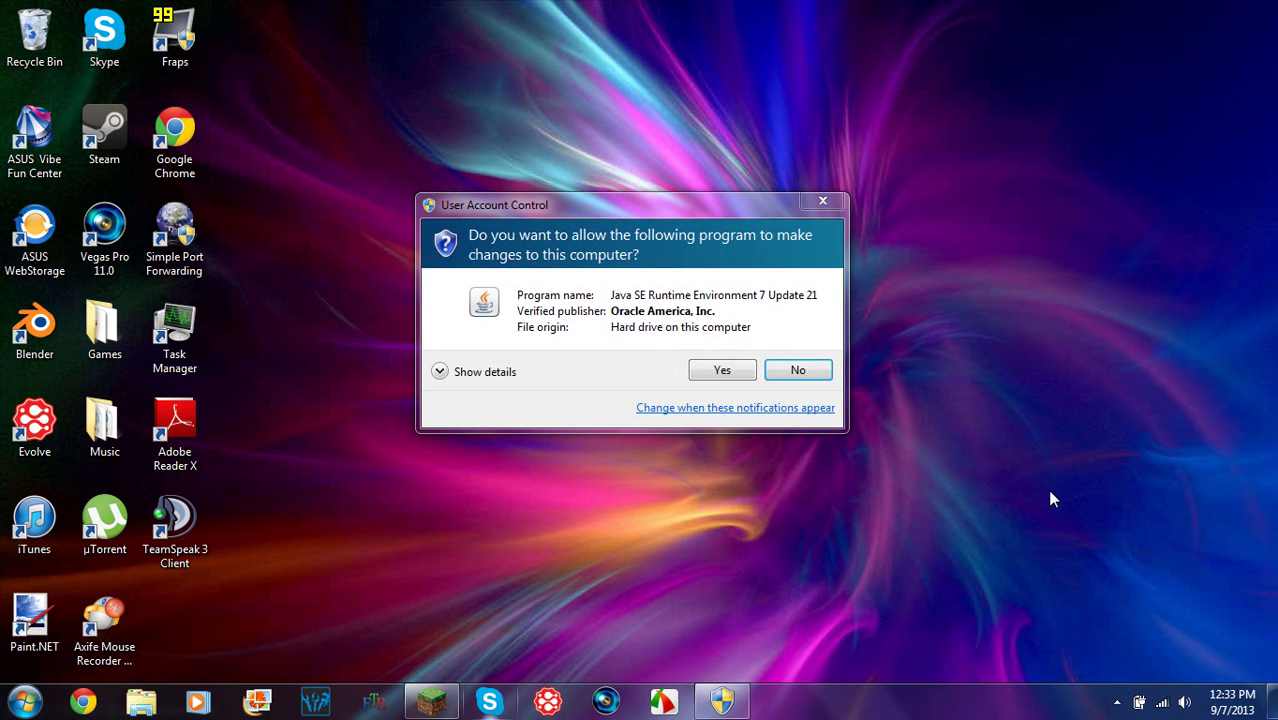
# - Allow Java through the UAC prompt and start Minecraft 1.6.2 from the launcher
pyautogui.click(727, 449)
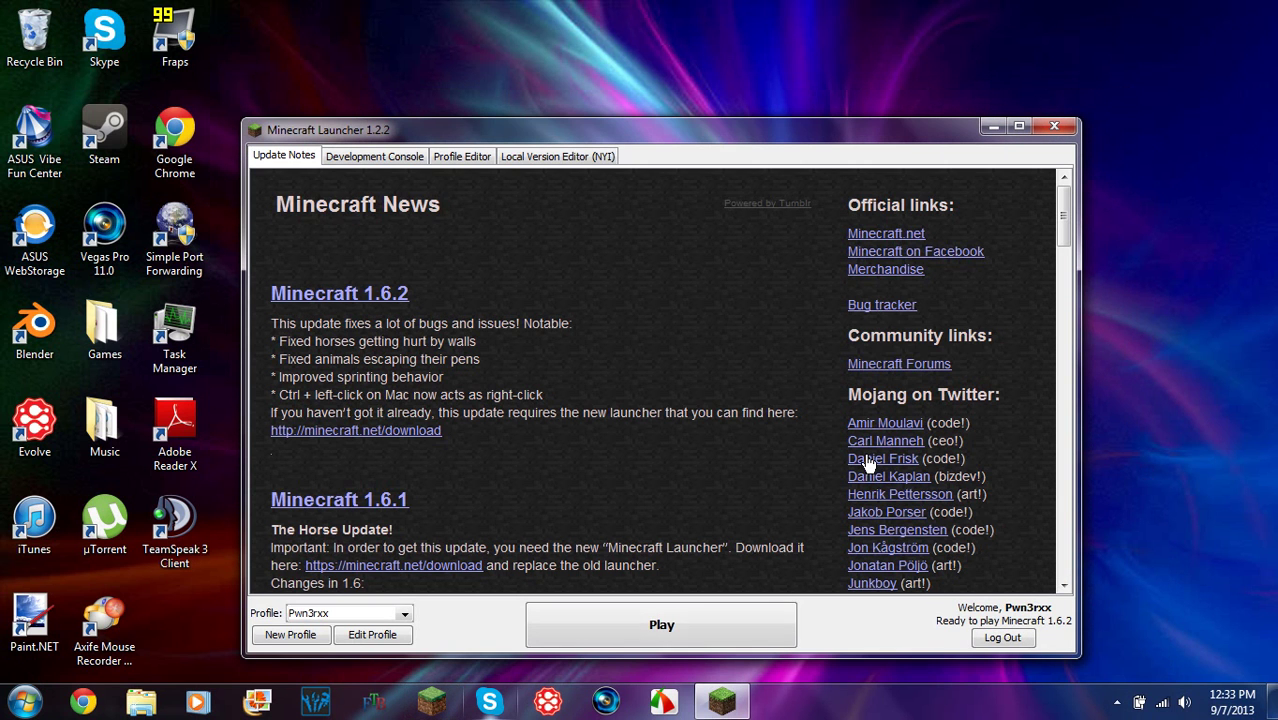
pyautogui.click(718, 622)
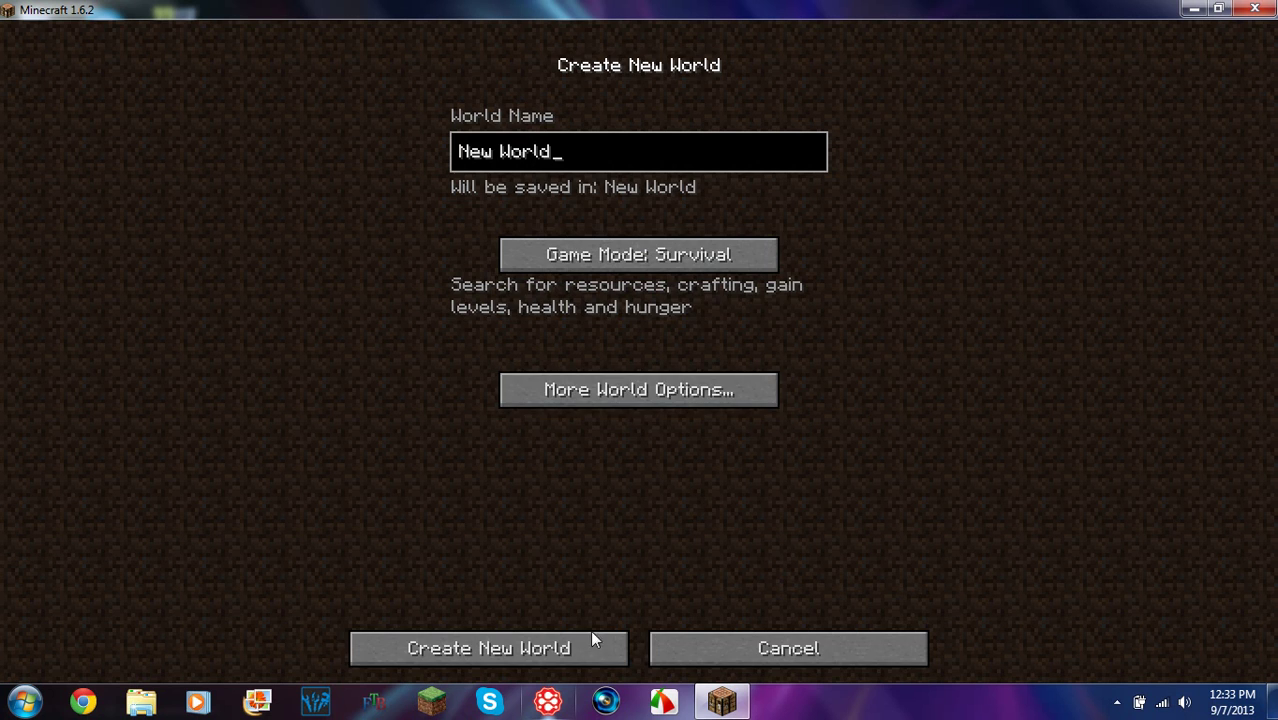
# - Create the default New World in Survival mode and wait for it to load
pyautogui.click(563, 655)
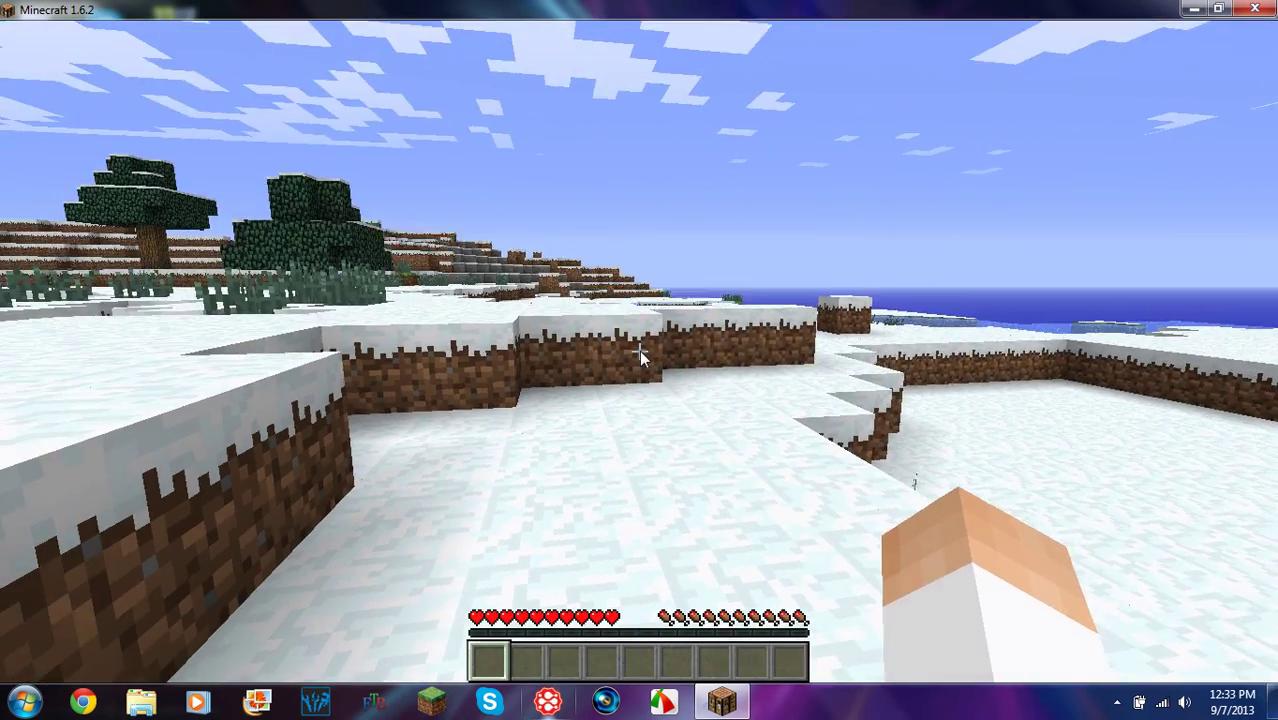
# - Open the Survival world to LAN on port 65350 and bring up the game menu
pyautogui.press('Escape')
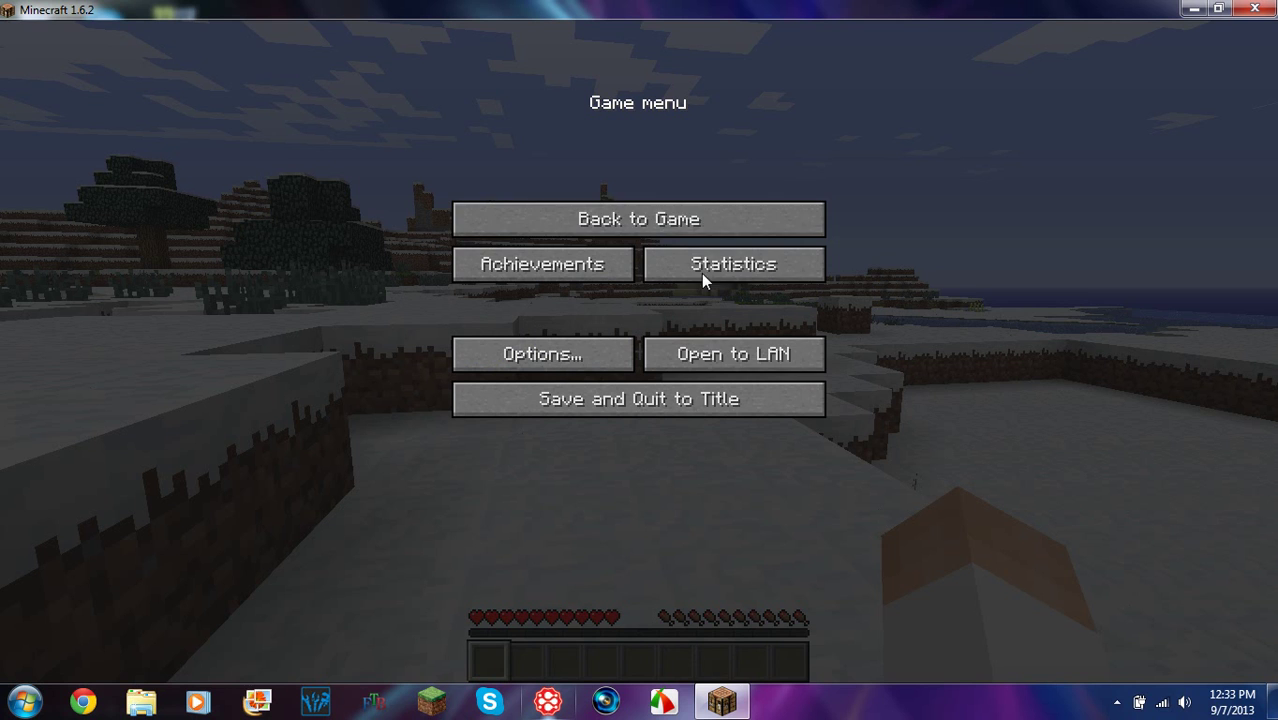
pyautogui.click(714, 358)
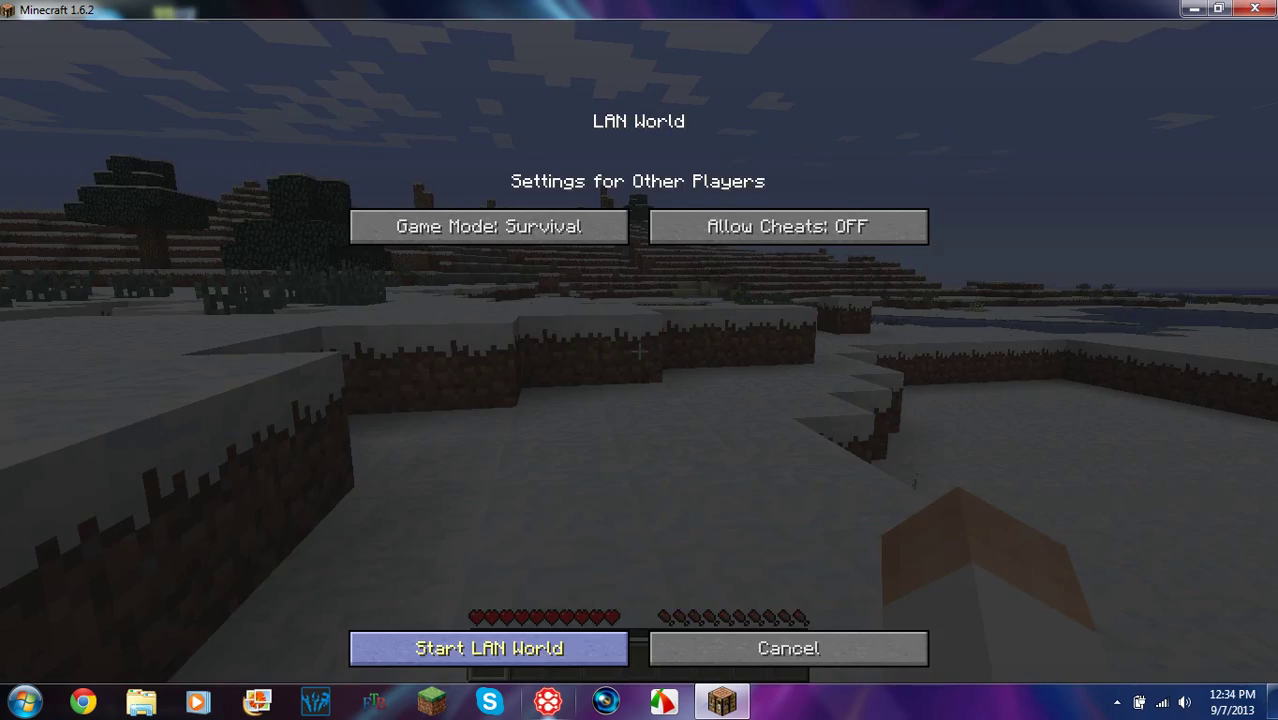
pyautogui.click(489, 648)
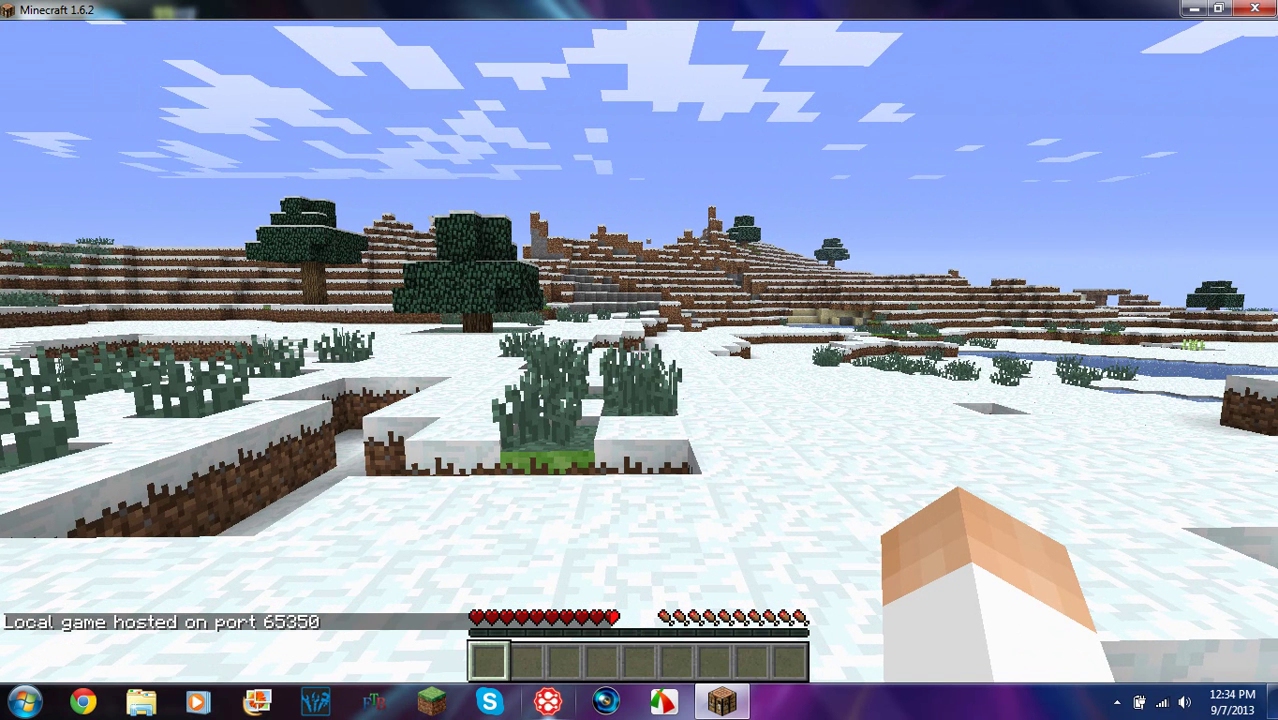
pyautogui.press('Escape')
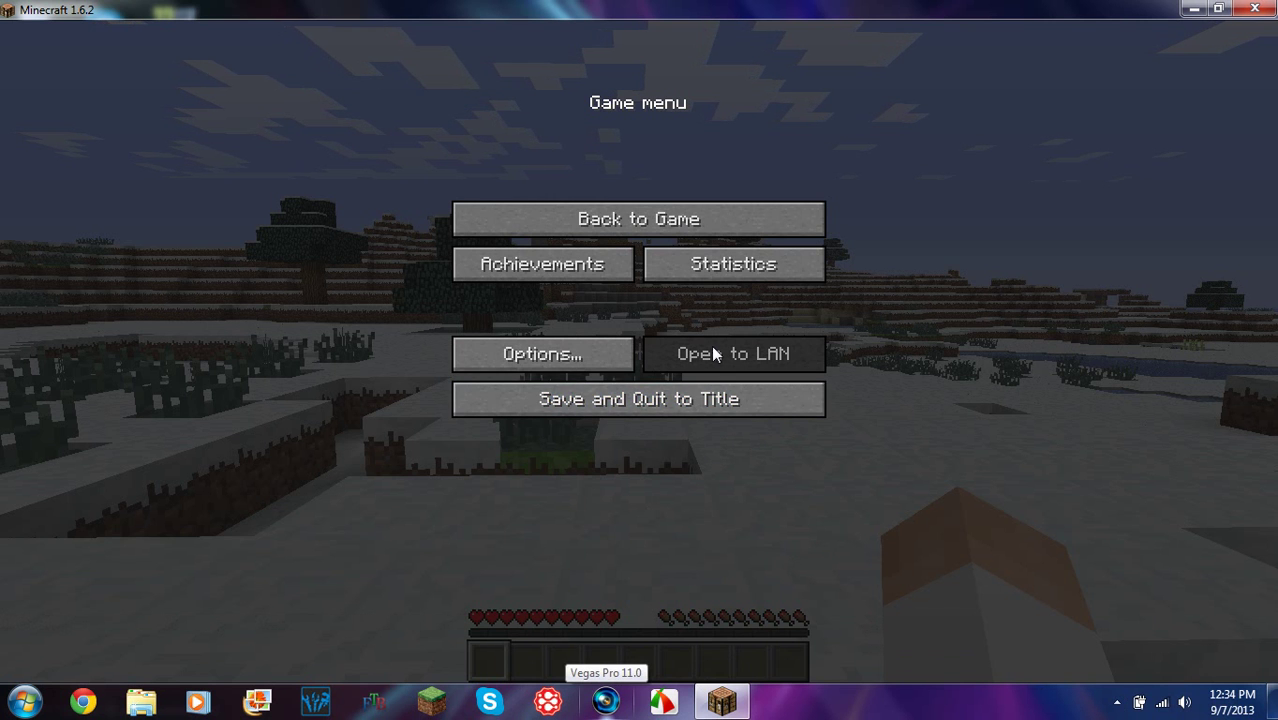
# - Save and quit to title, reload the Parkour singleplayer world, pause it, and launch the Evolve client
pyautogui.click(688, 395)
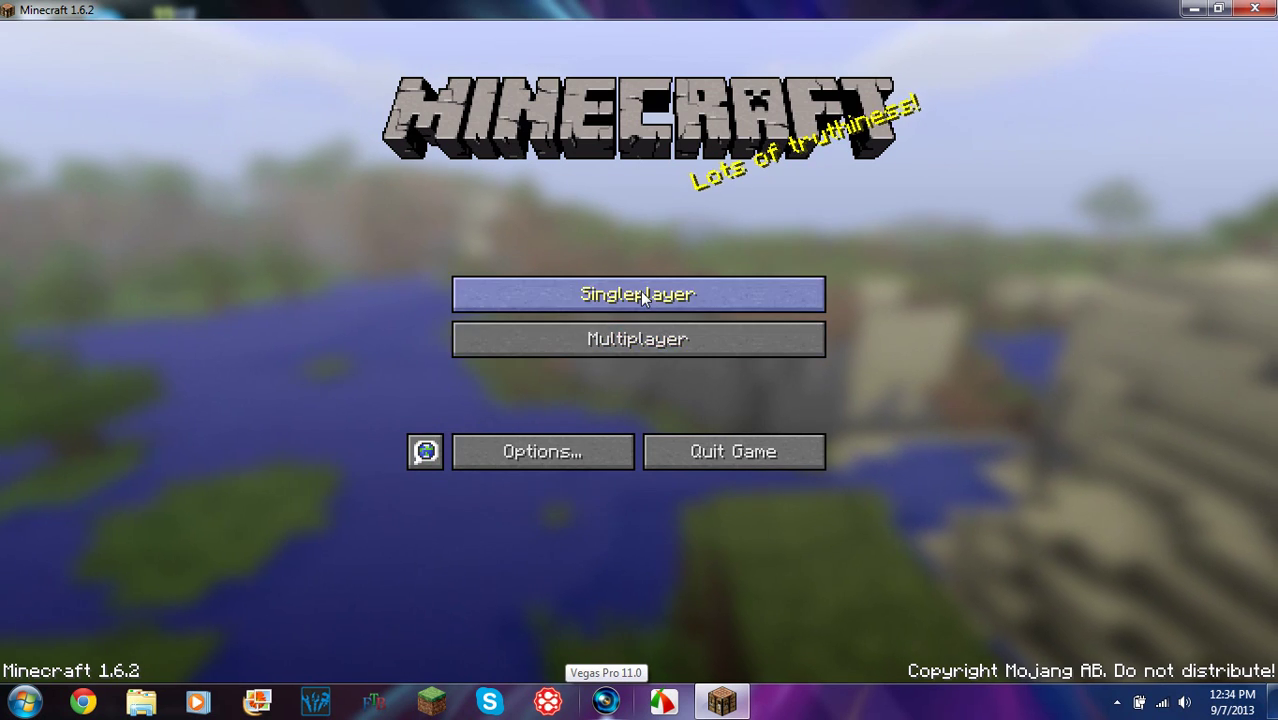
pyautogui.click(640, 291)
pyautogui.doubleClick(650, 370)
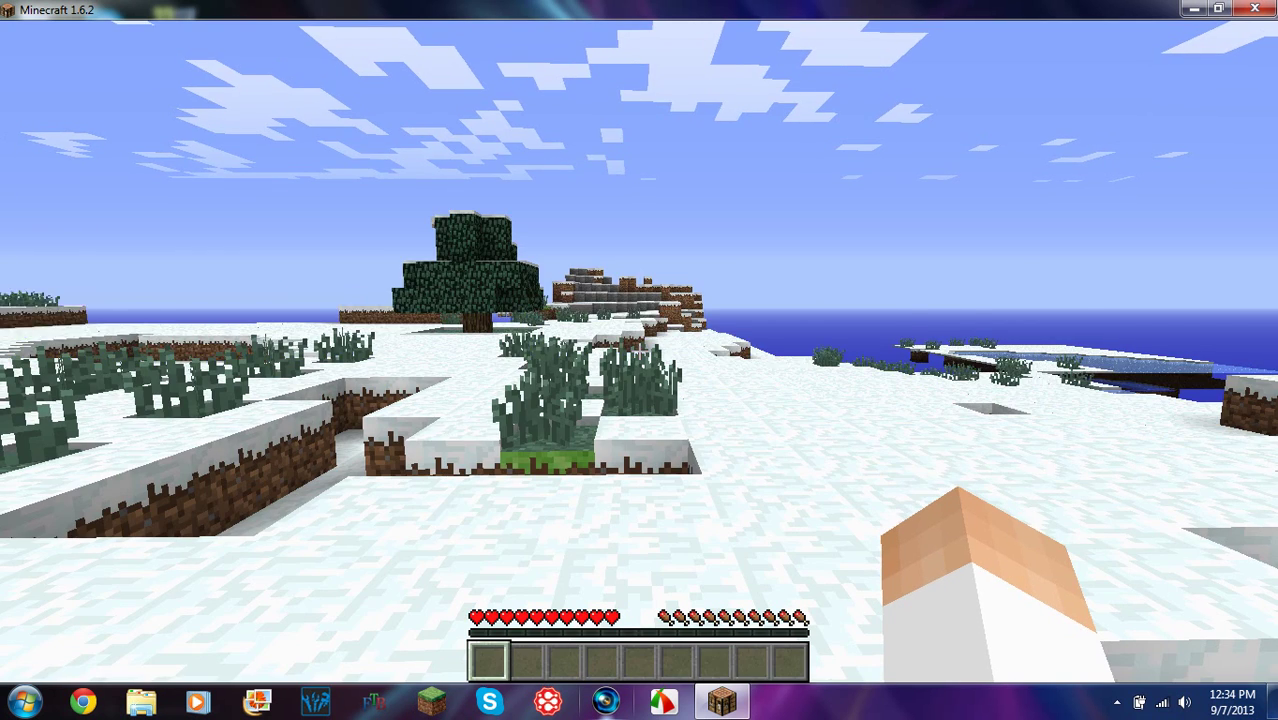
pyautogui.press('Escape')
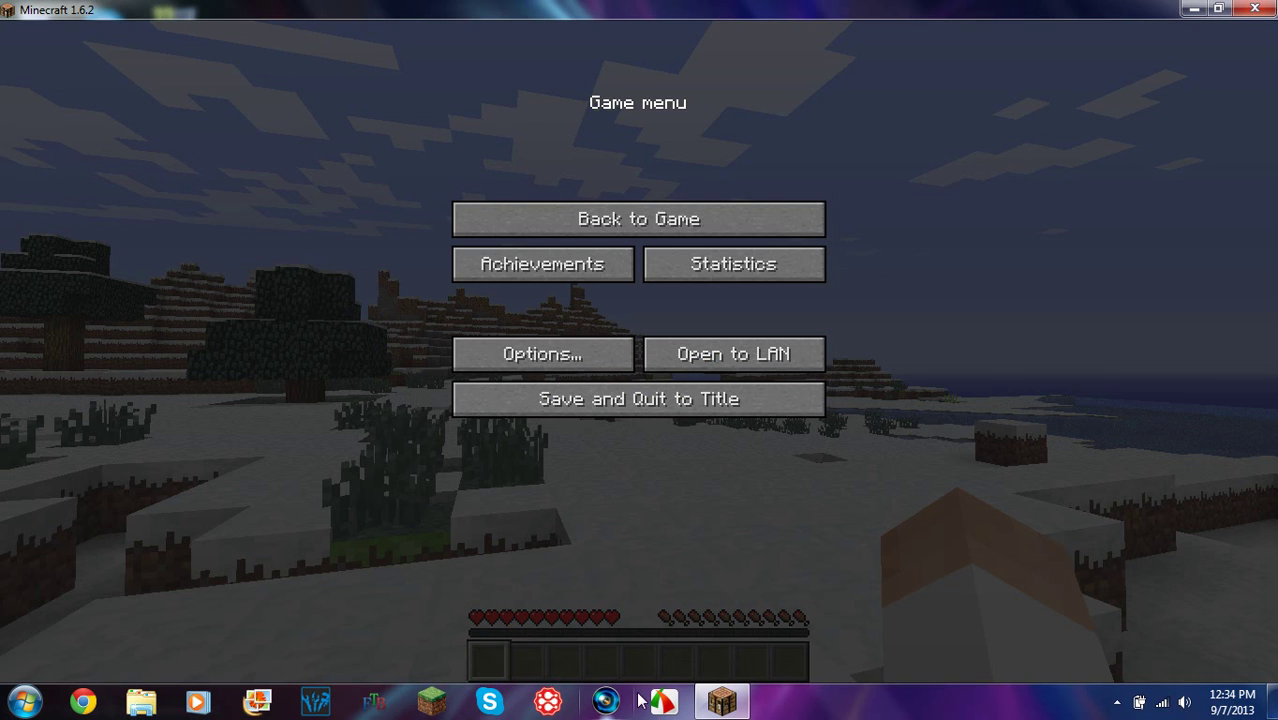
pyautogui.click(566, 704)
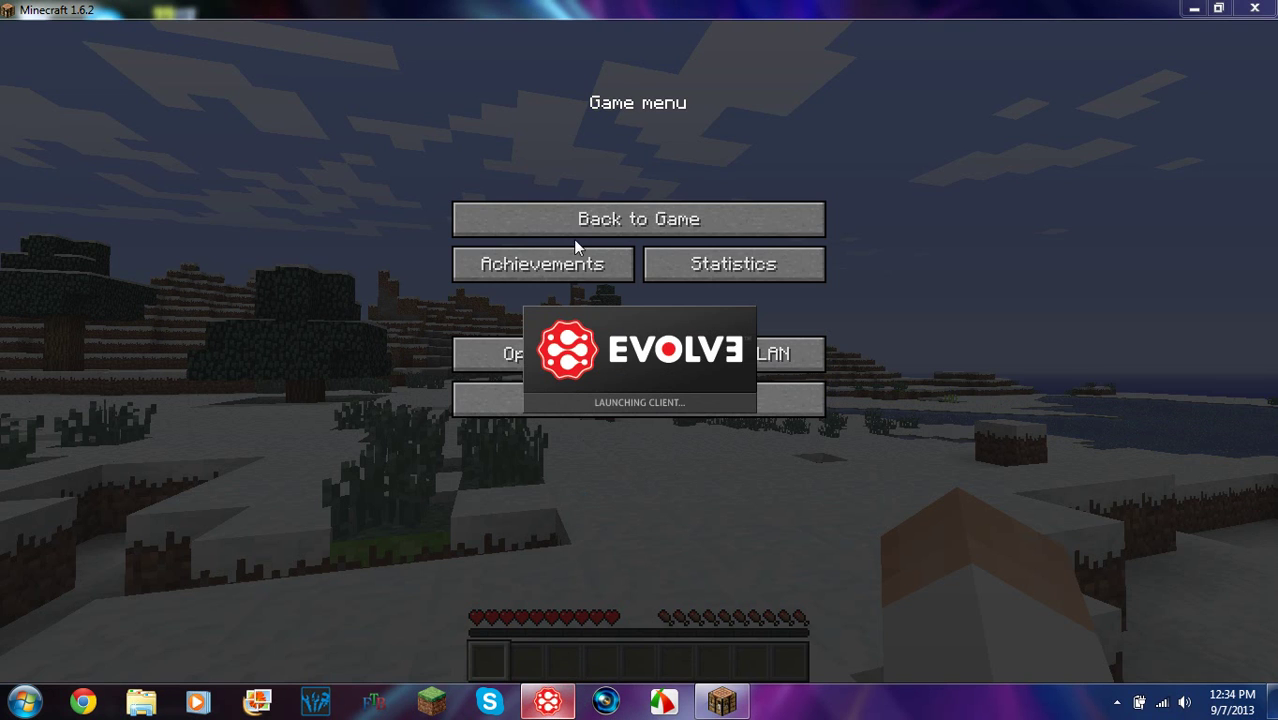
# - Resume play, walk forward across the snow toward the ocean, then pause again
pyautogui.click(647, 221)
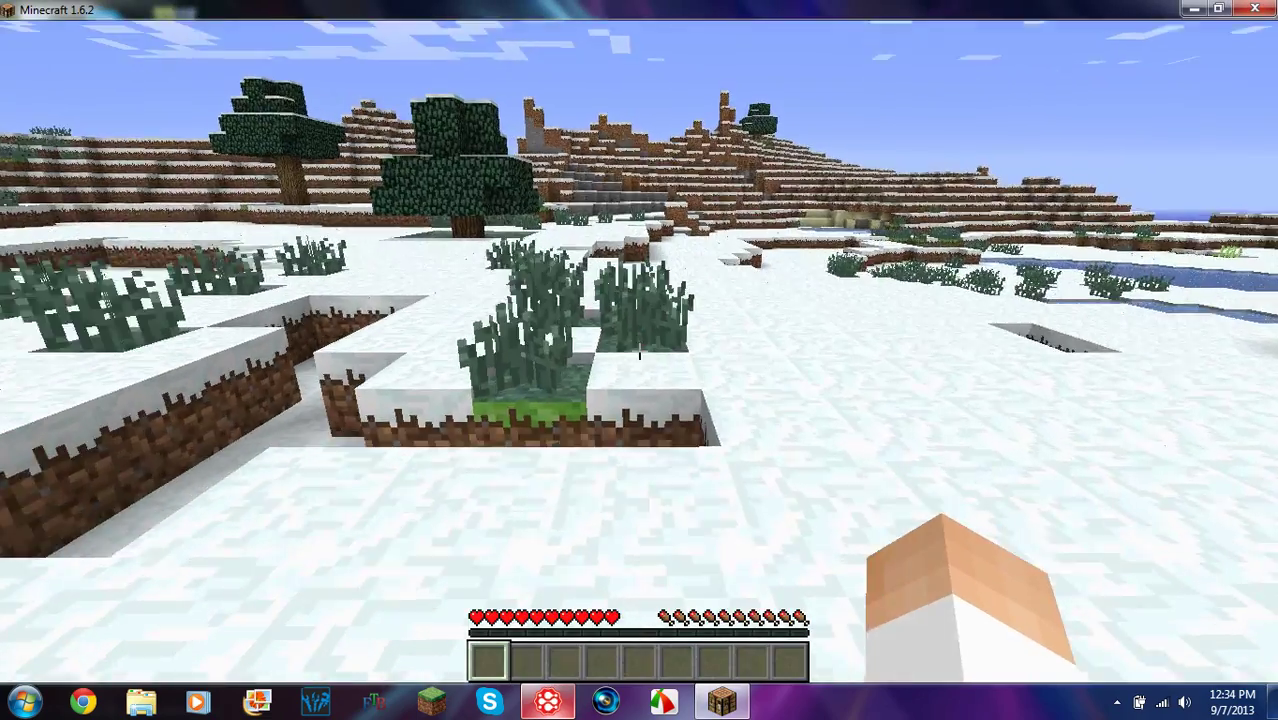
pyautogui.press('w')
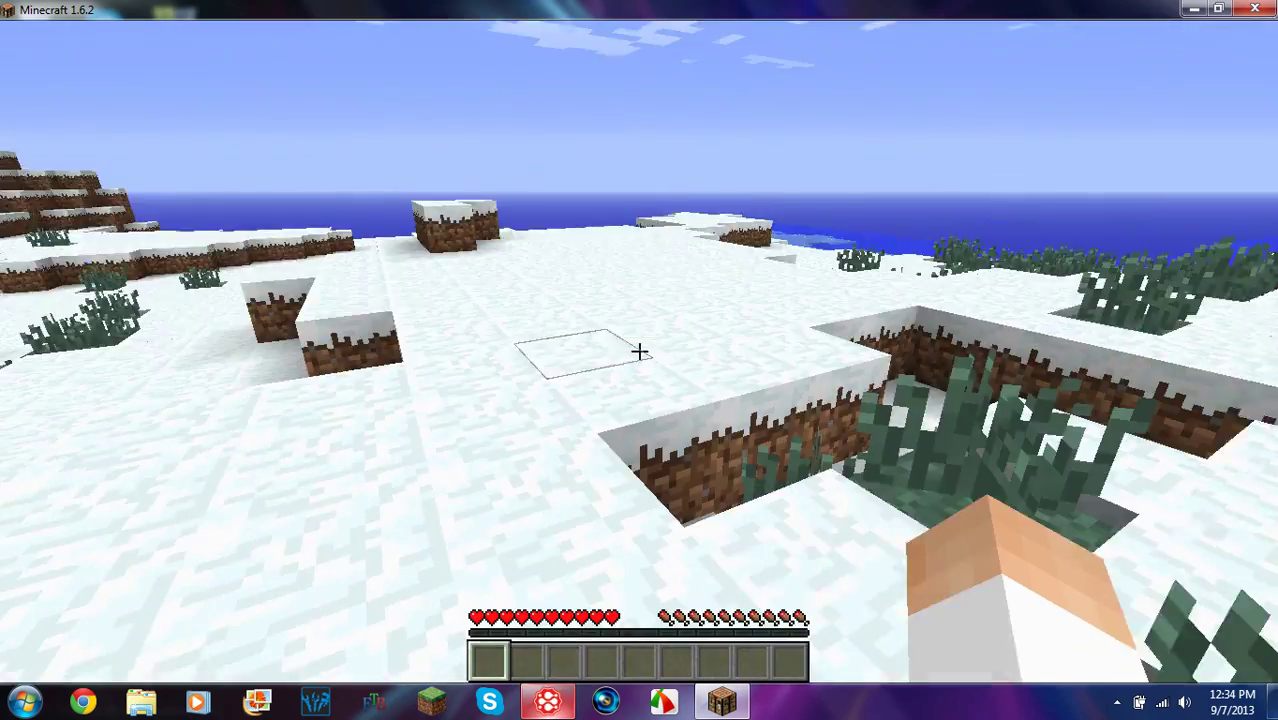
pyautogui.press('w')
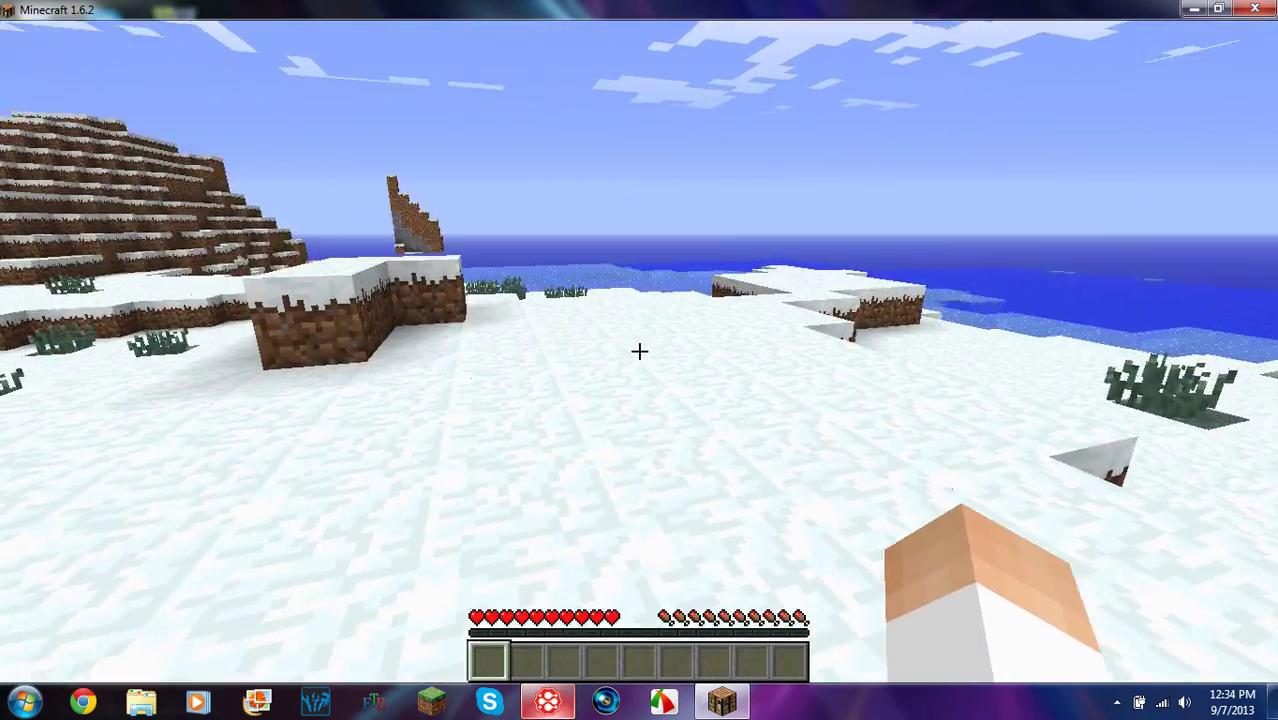
pyautogui.press('w')
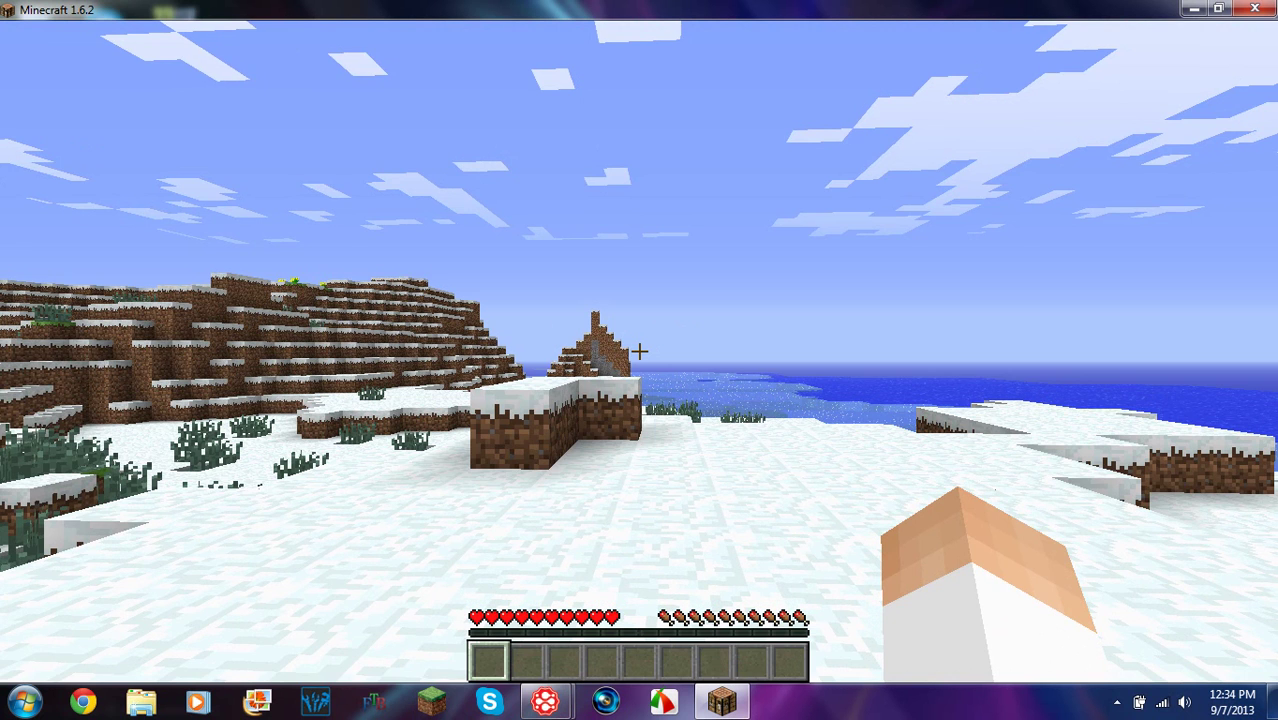
pyautogui.press('Escape')
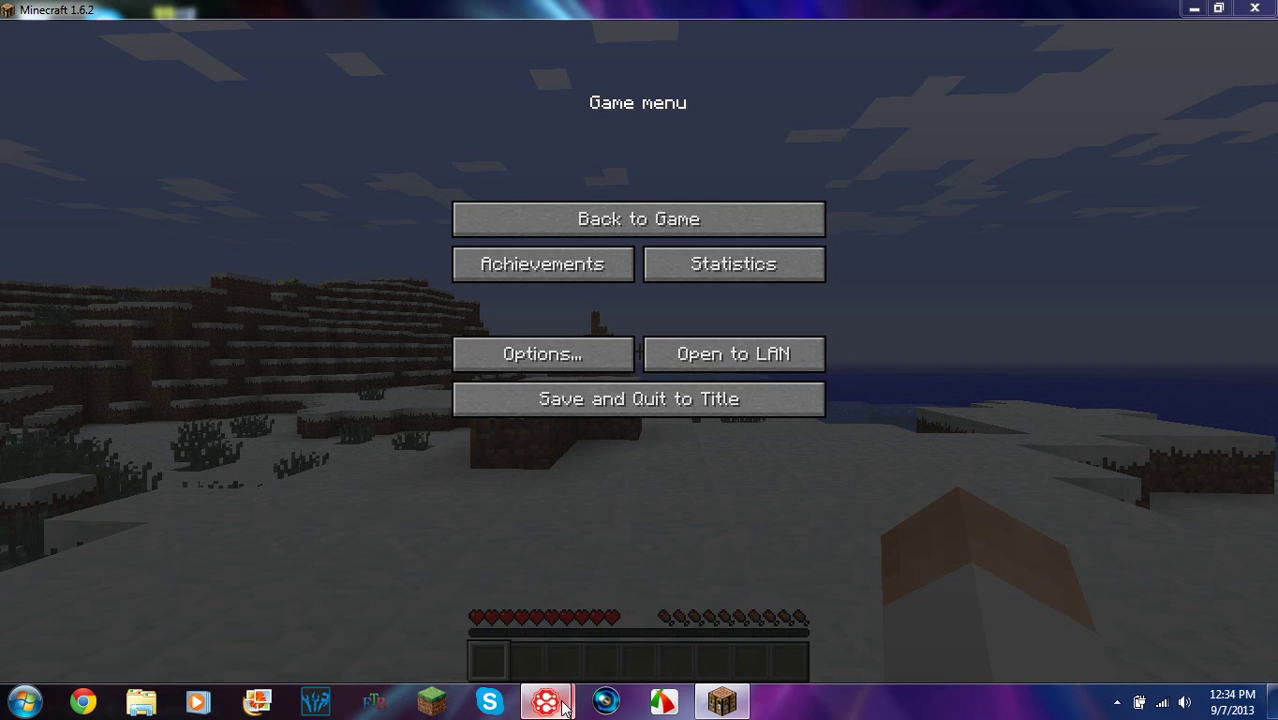
# - Close the extra Evolve window and join the second active party from the Friends list
pyautogui.moveTo(545, 702)
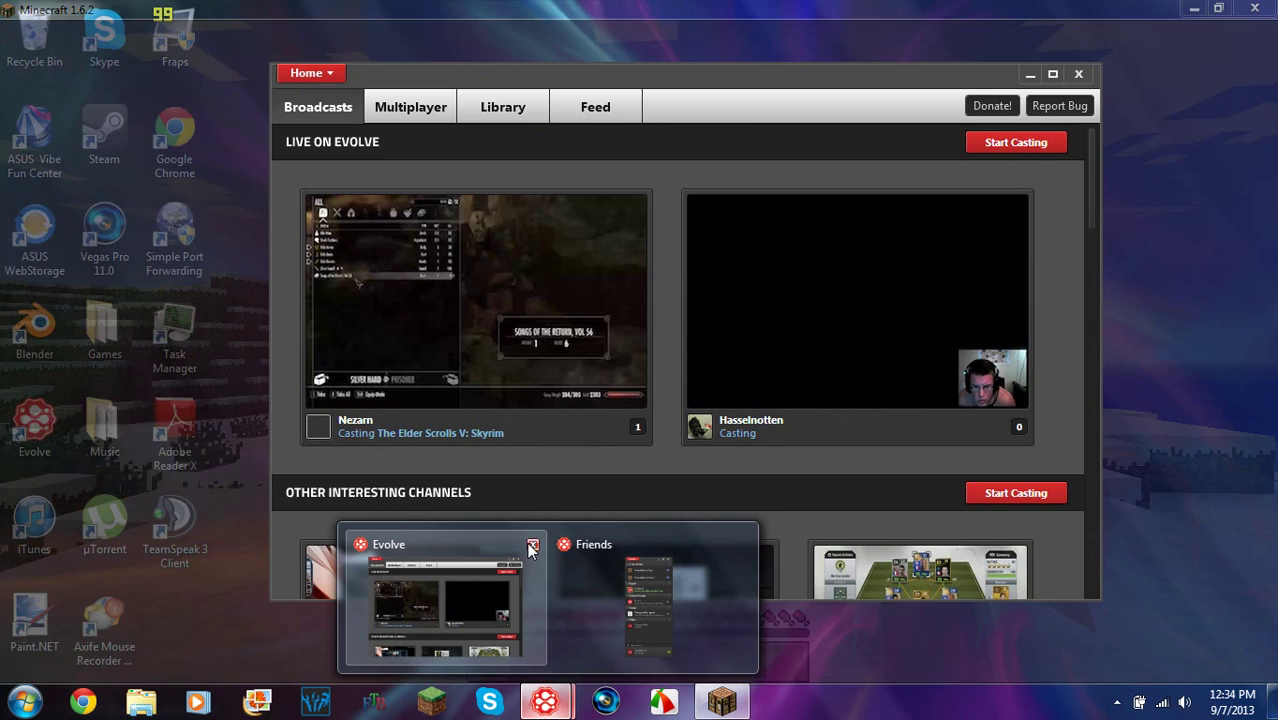
pyautogui.click(530, 545)
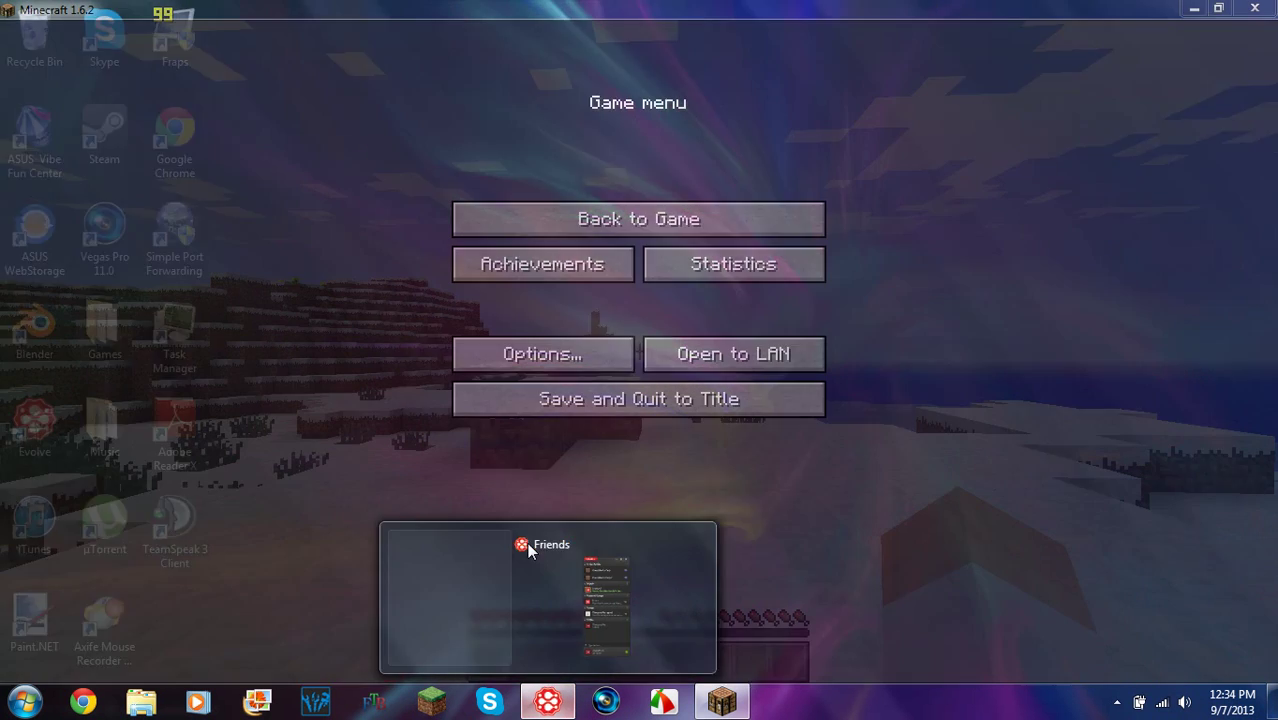
pyautogui.click(612, 595)
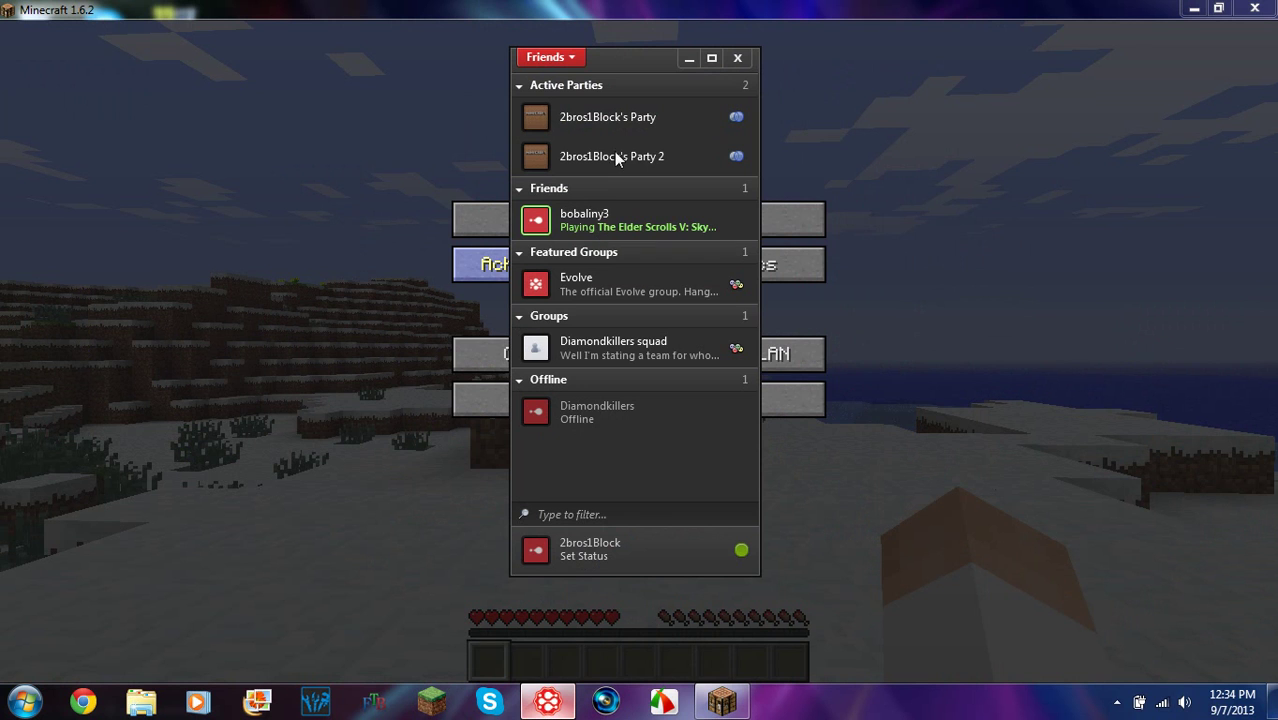
pyautogui.doubleClick(642, 160)
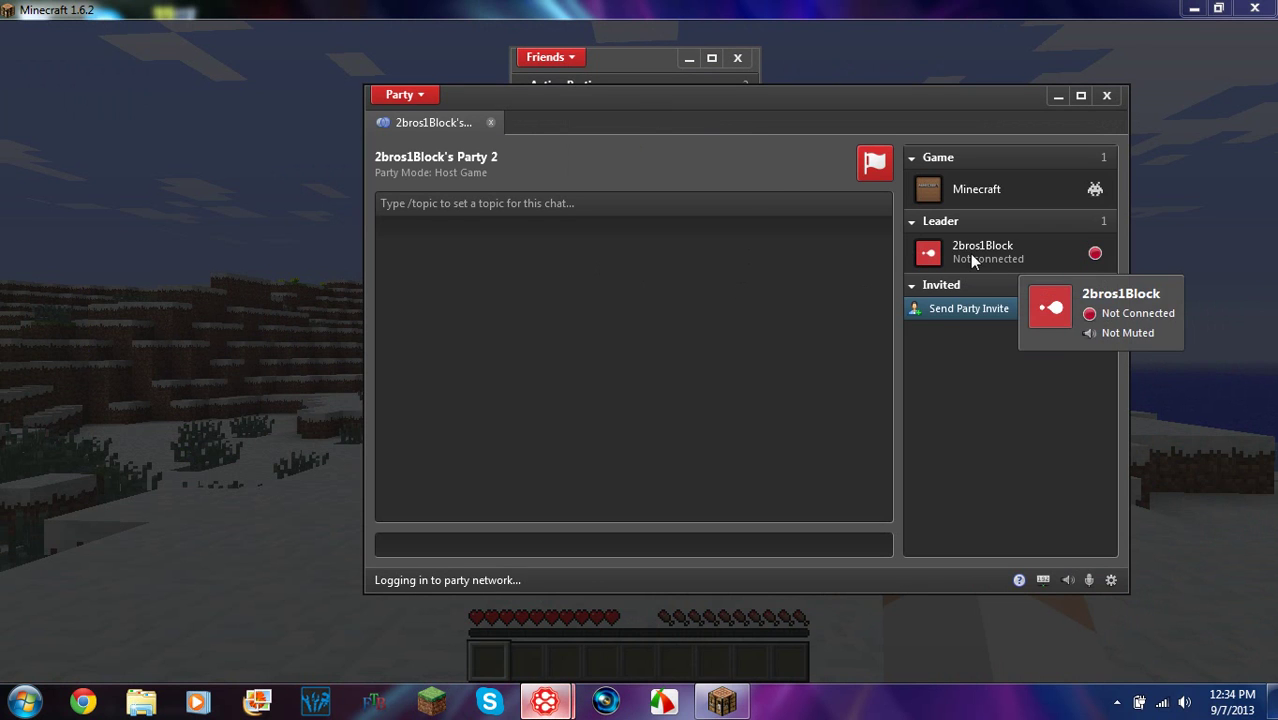
# - Once connected, put away the party and Friends windows and bring up Minecraft's Open to LAN settings
pyautogui.moveTo(968, 262)
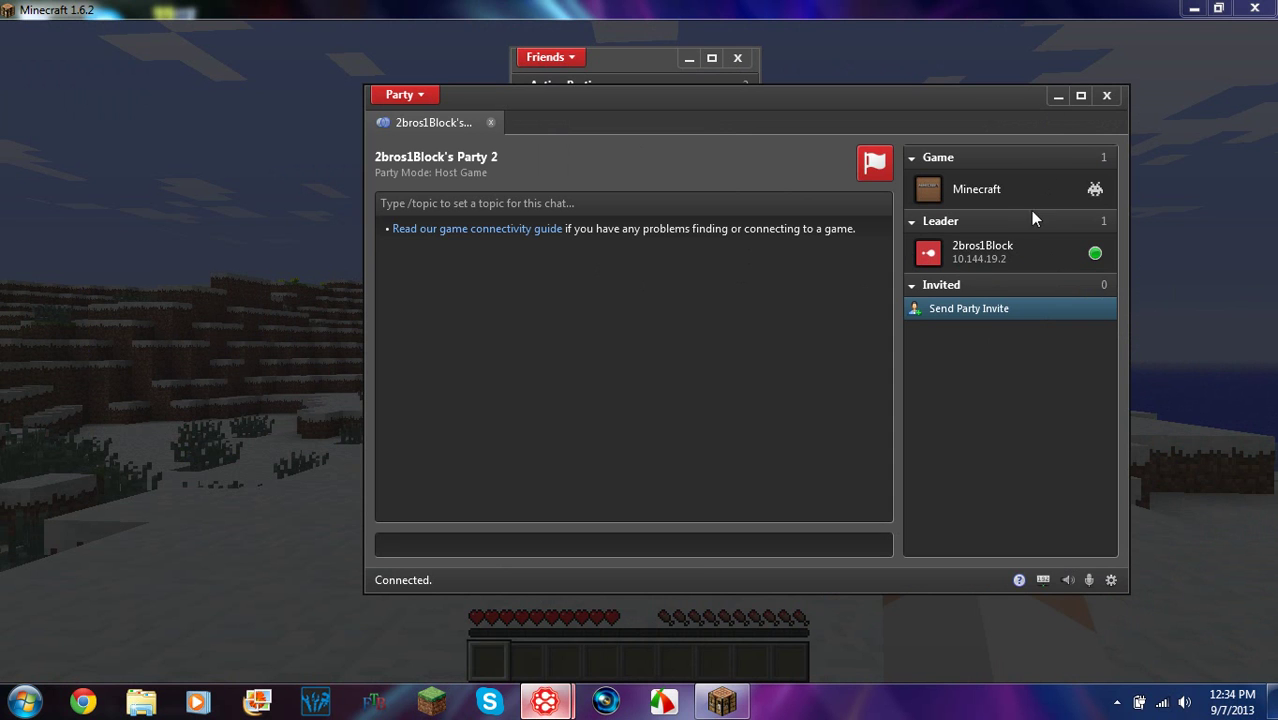
pyautogui.click(1059, 98)
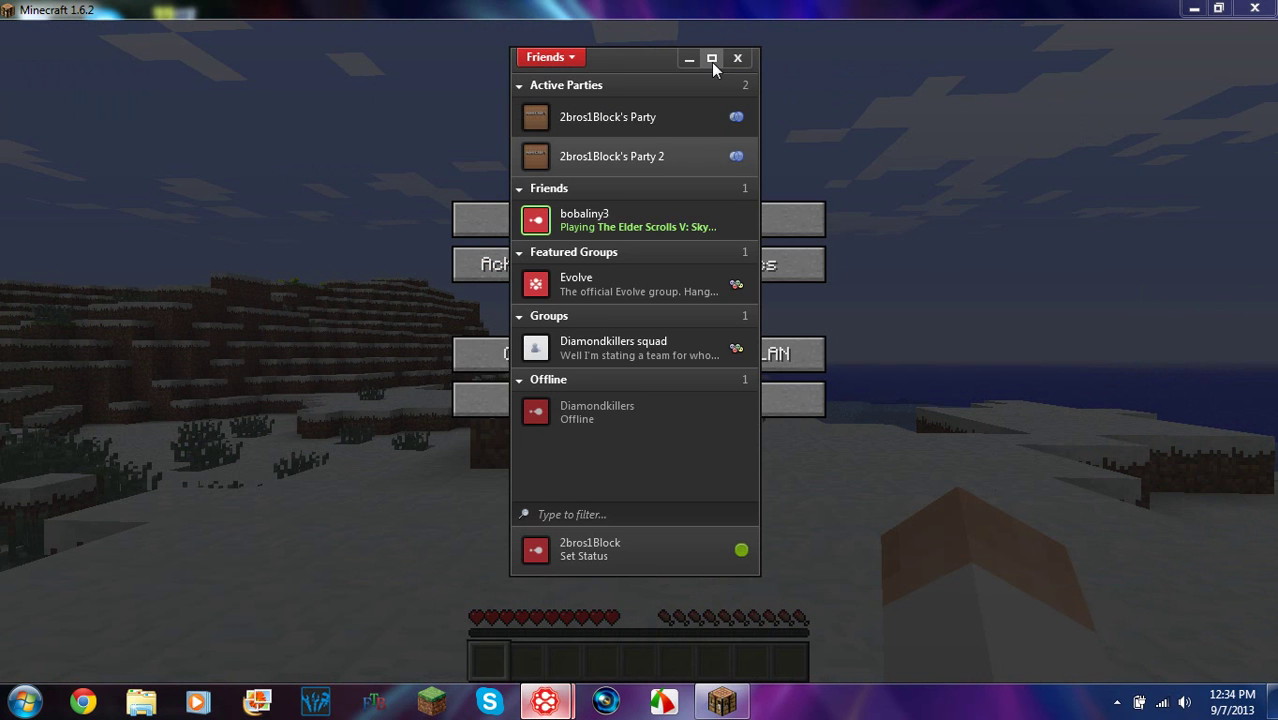
pyautogui.click(712, 57)
pyautogui.click(690, 359)
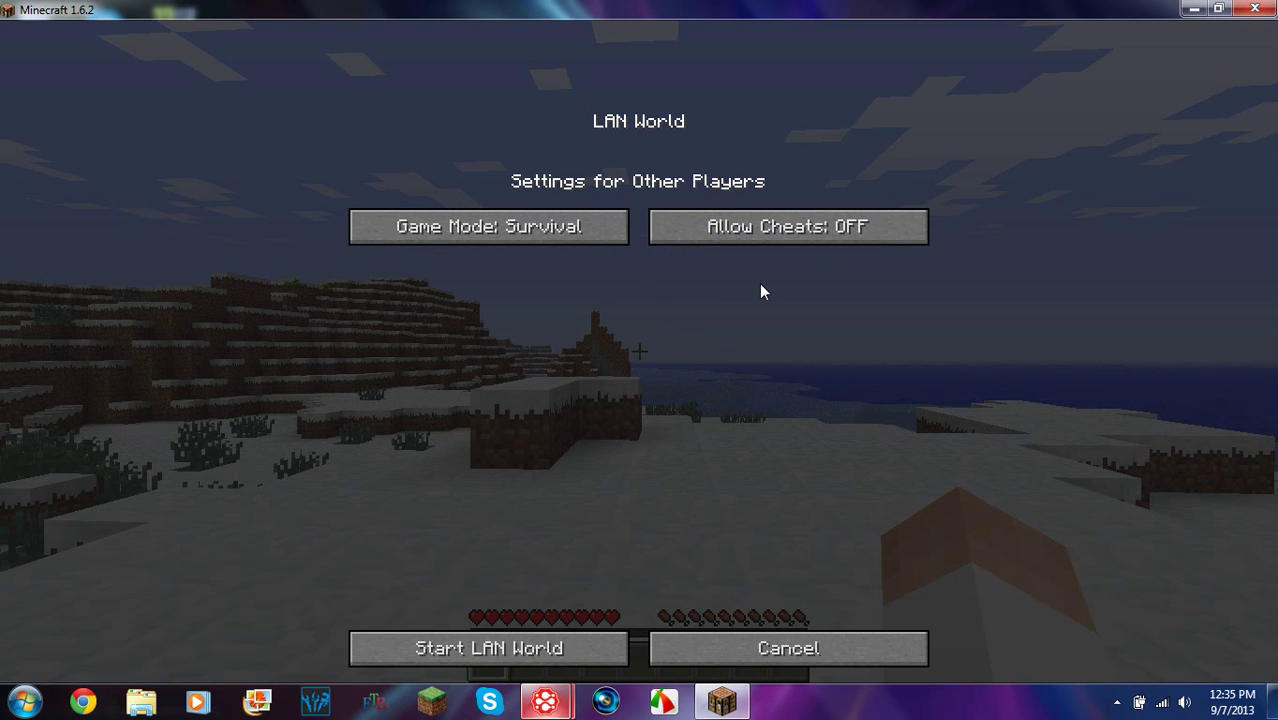
# - Start the LAN world in Survival with cheats off, then pause to the game menu
pyautogui.click(533, 650)
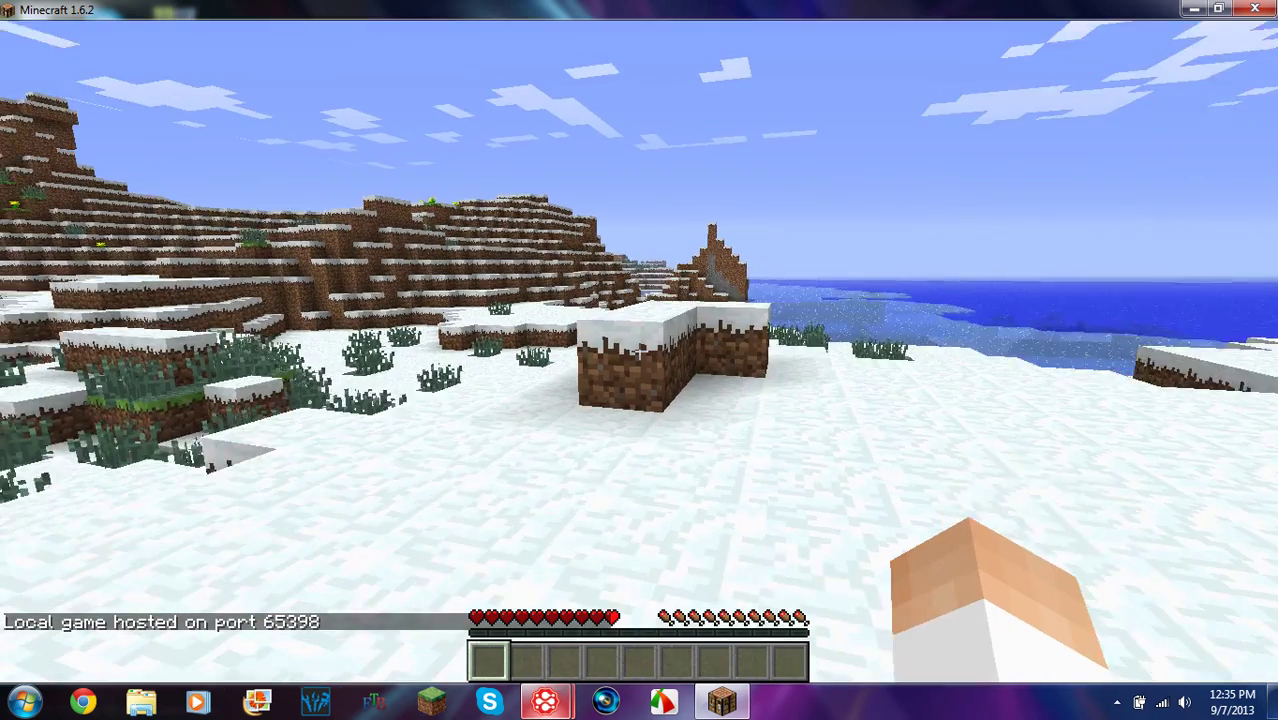
pyautogui.press('Escape')
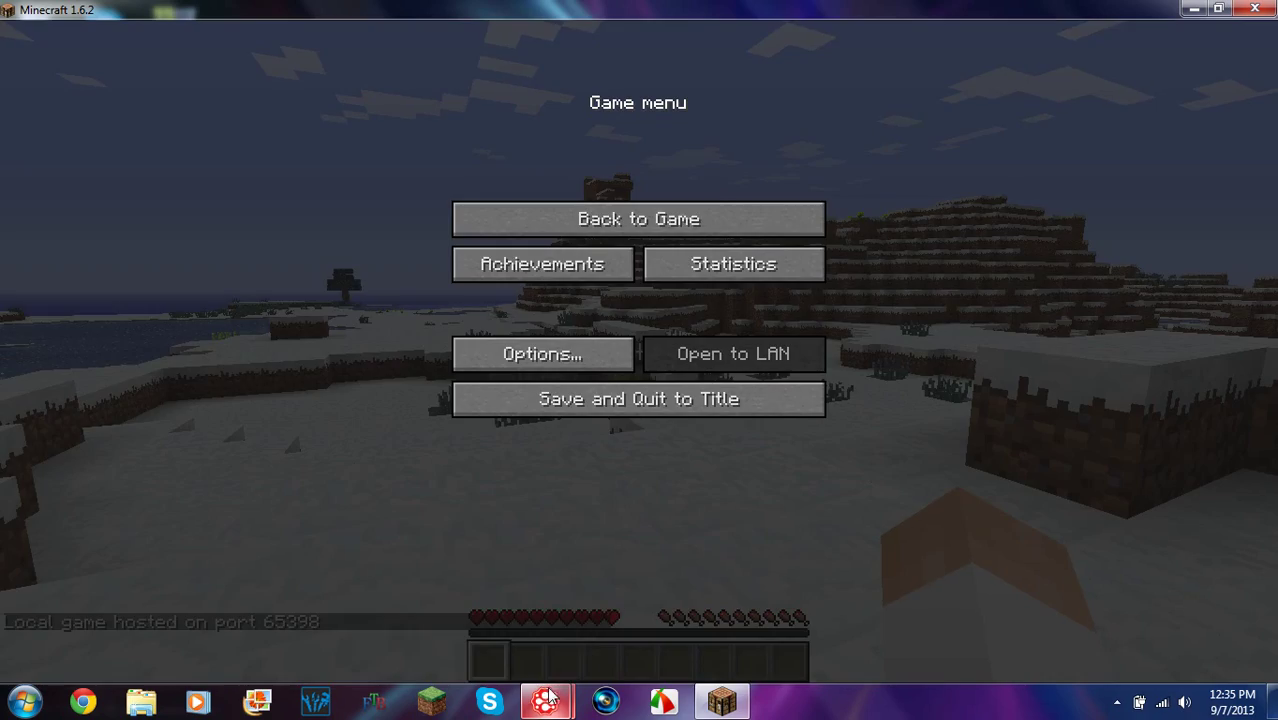
# - Check the Evolve party window's connection status, minimize it, and return to the Minecraft game
pyautogui.moveTo(549, 697)
pyautogui.moveTo(500, 585)
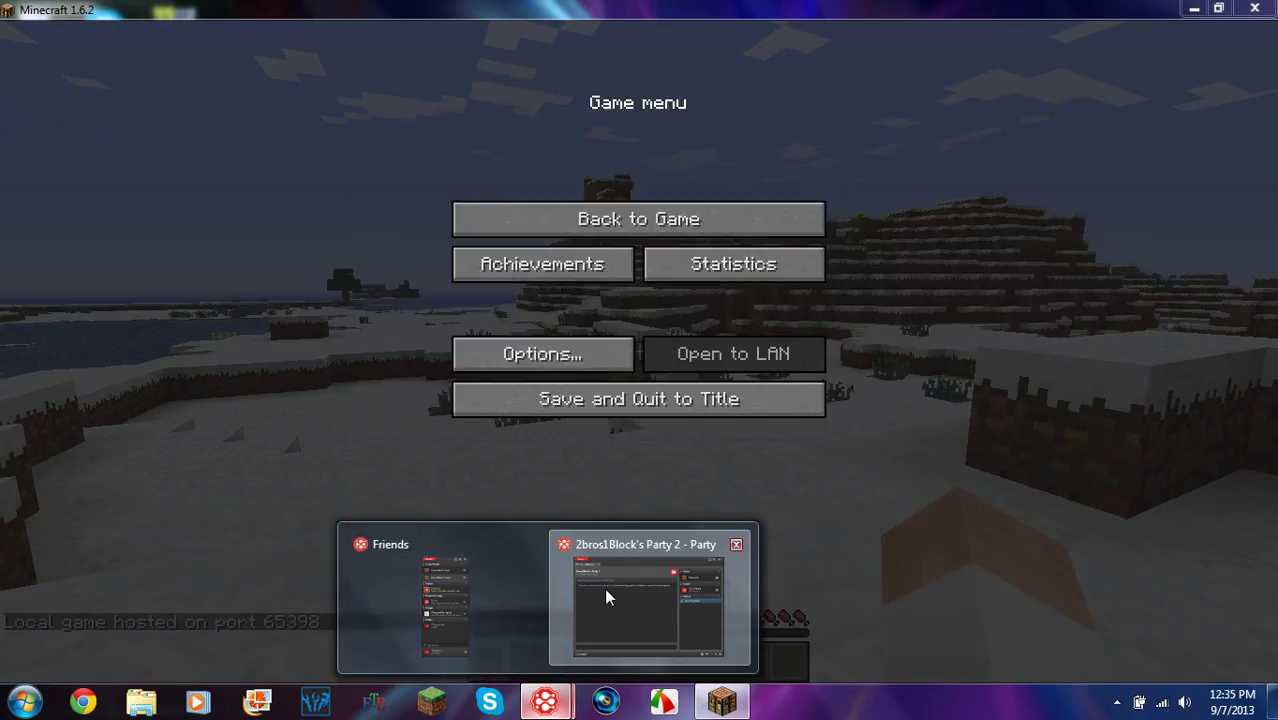
pyautogui.click(604, 588)
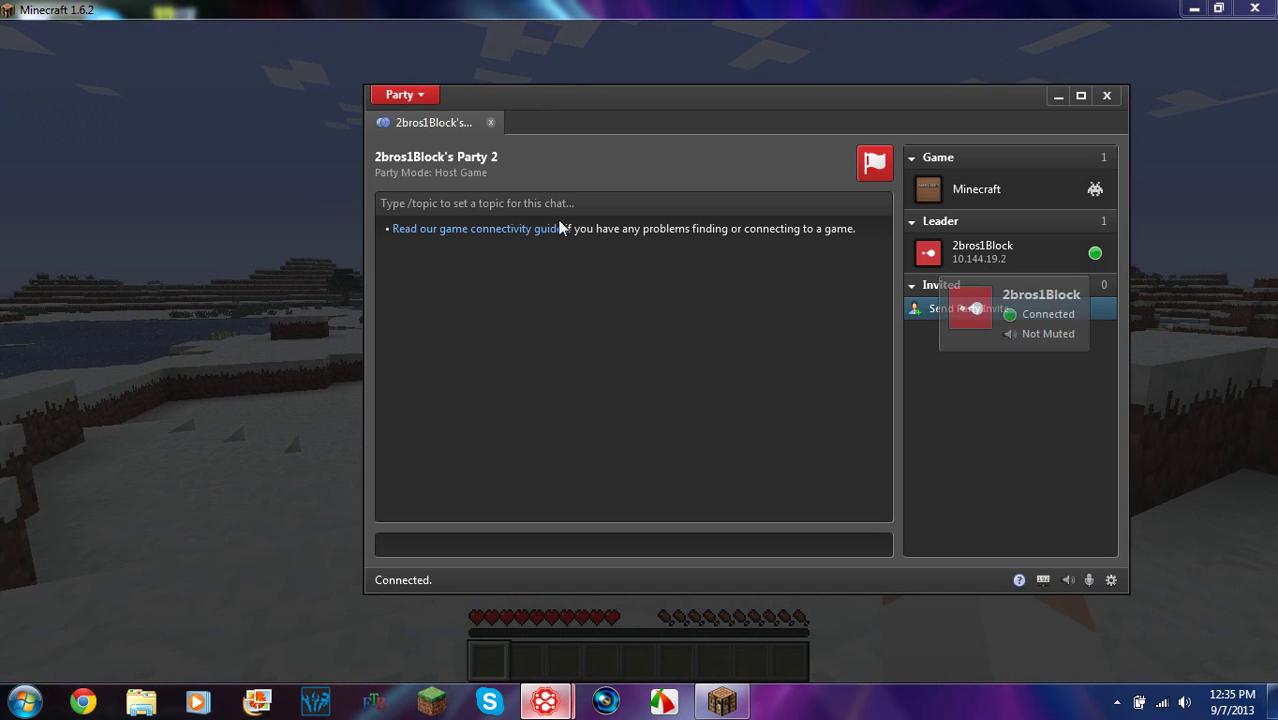
pyautogui.click(1058, 95)
pyautogui.click(765, 216)
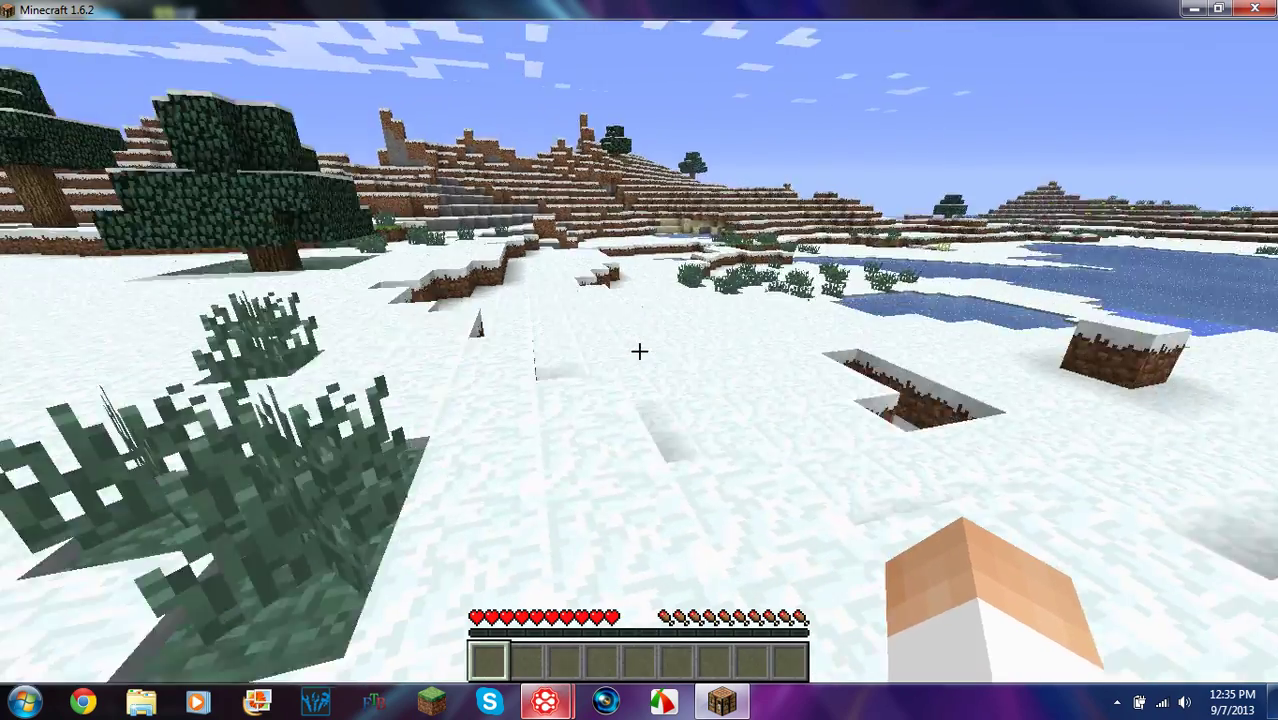
pyautogui.moveTo(639, 351)
pyautogui.press('w')
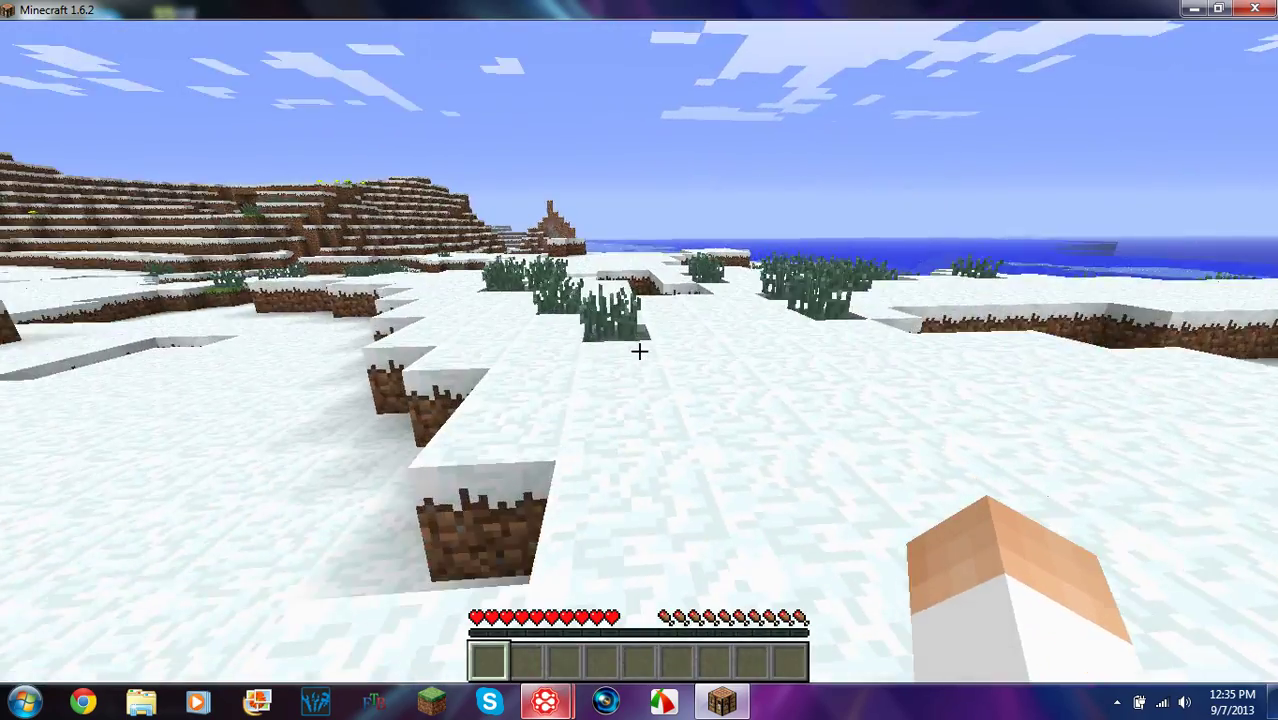
pyautogui.press('w')
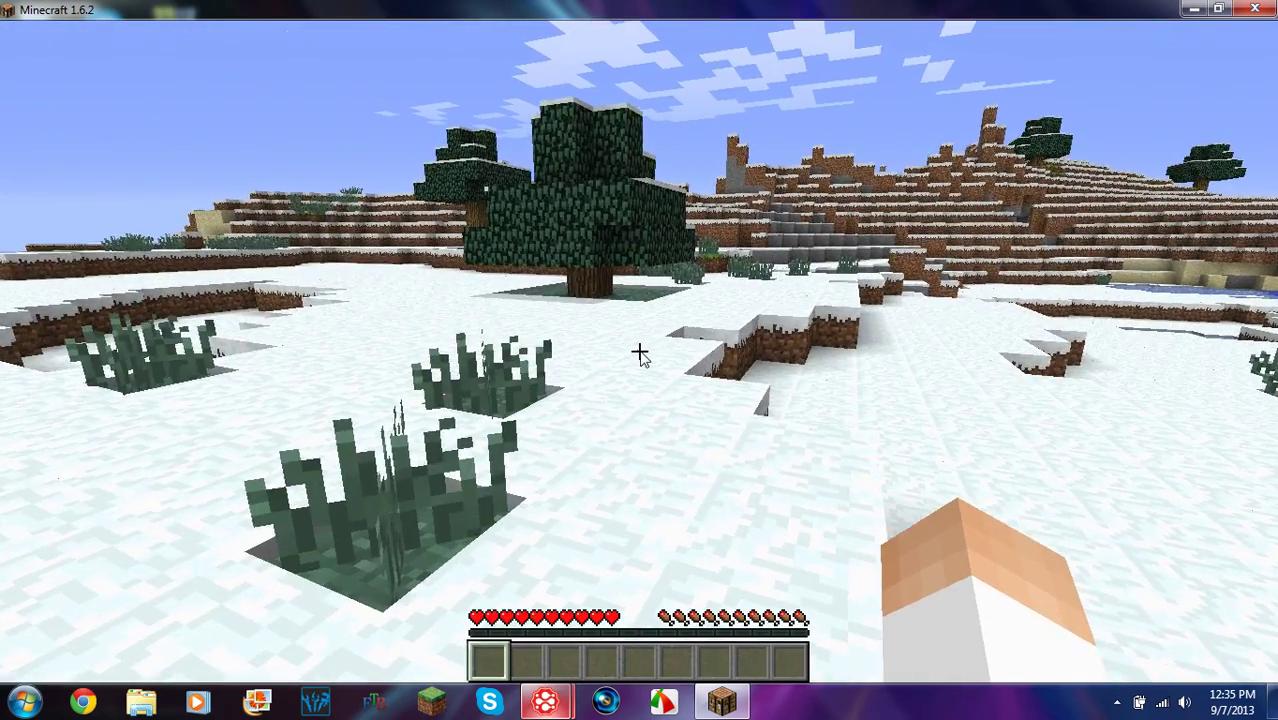
pyautogui.press('Escape')
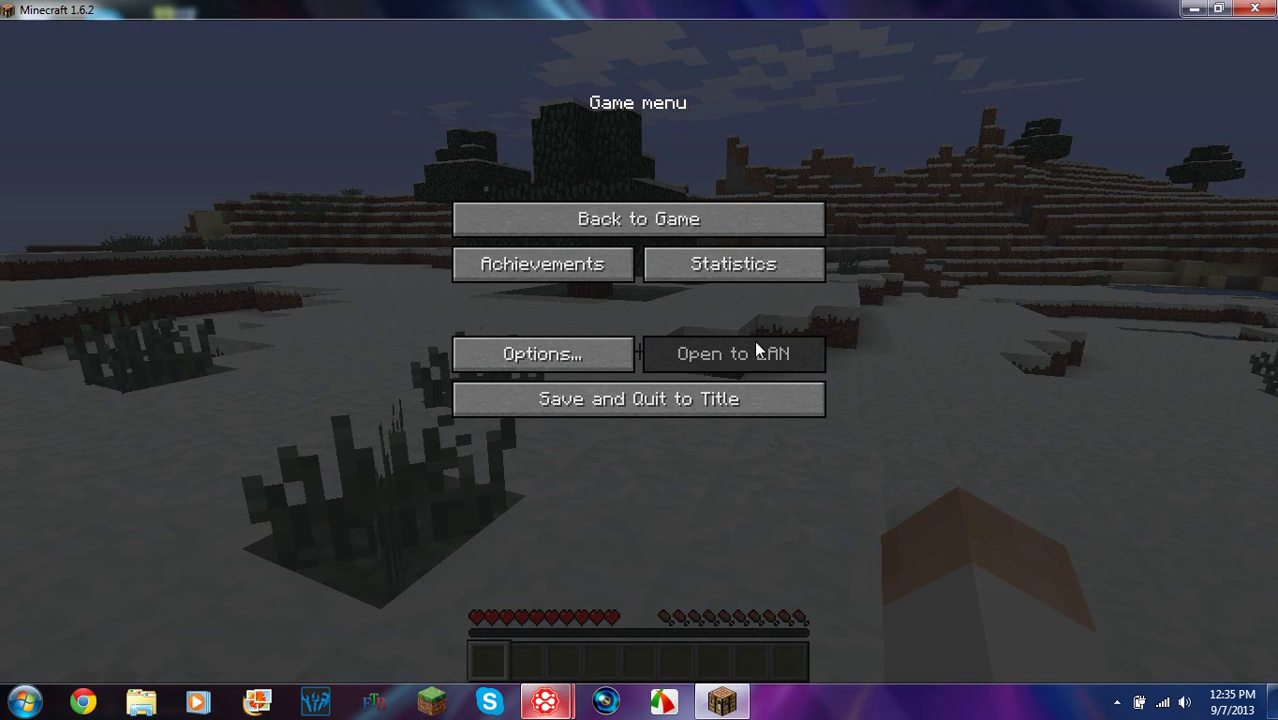
pyautogui.click(752, 218)
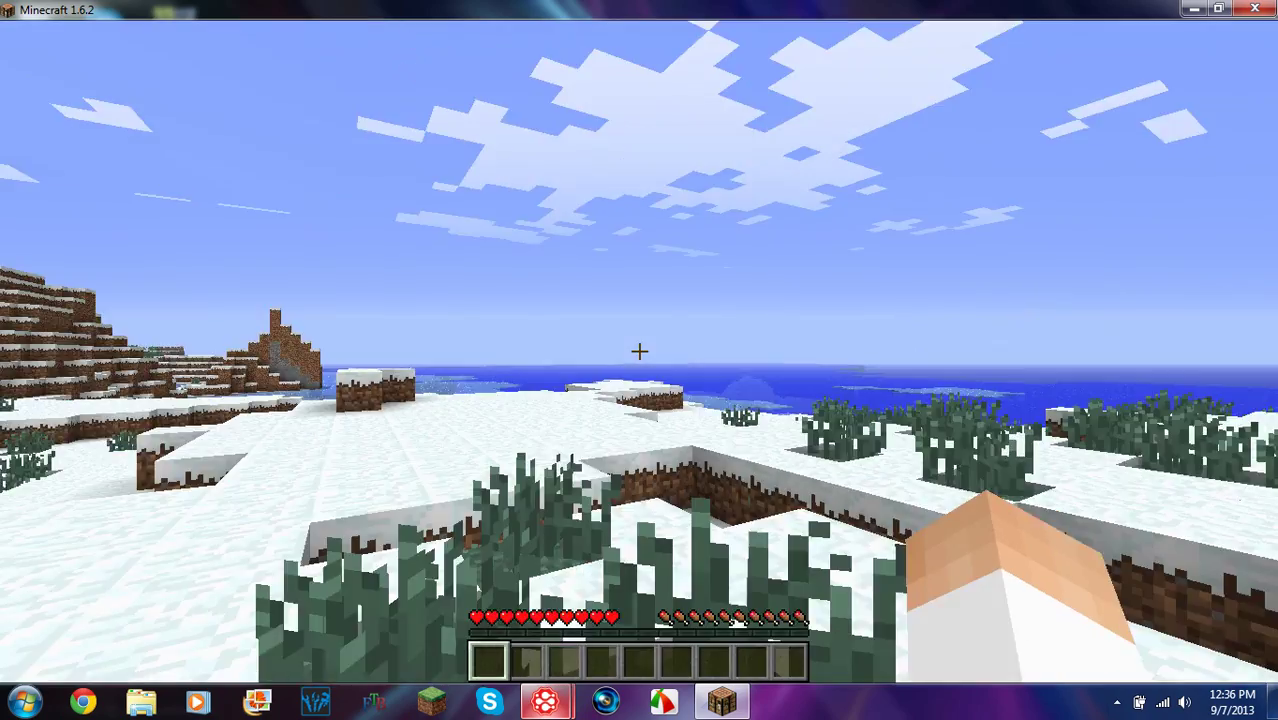
pyautogui.press('w')
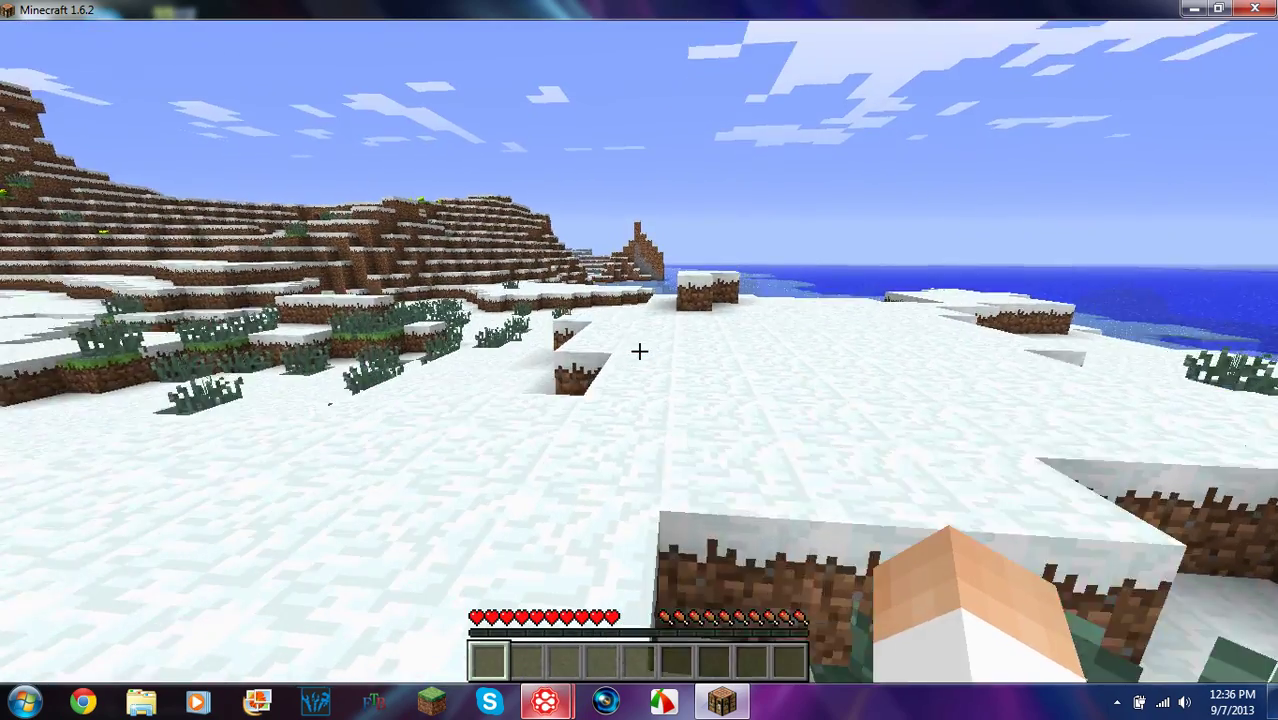
pyautogui.press('w')
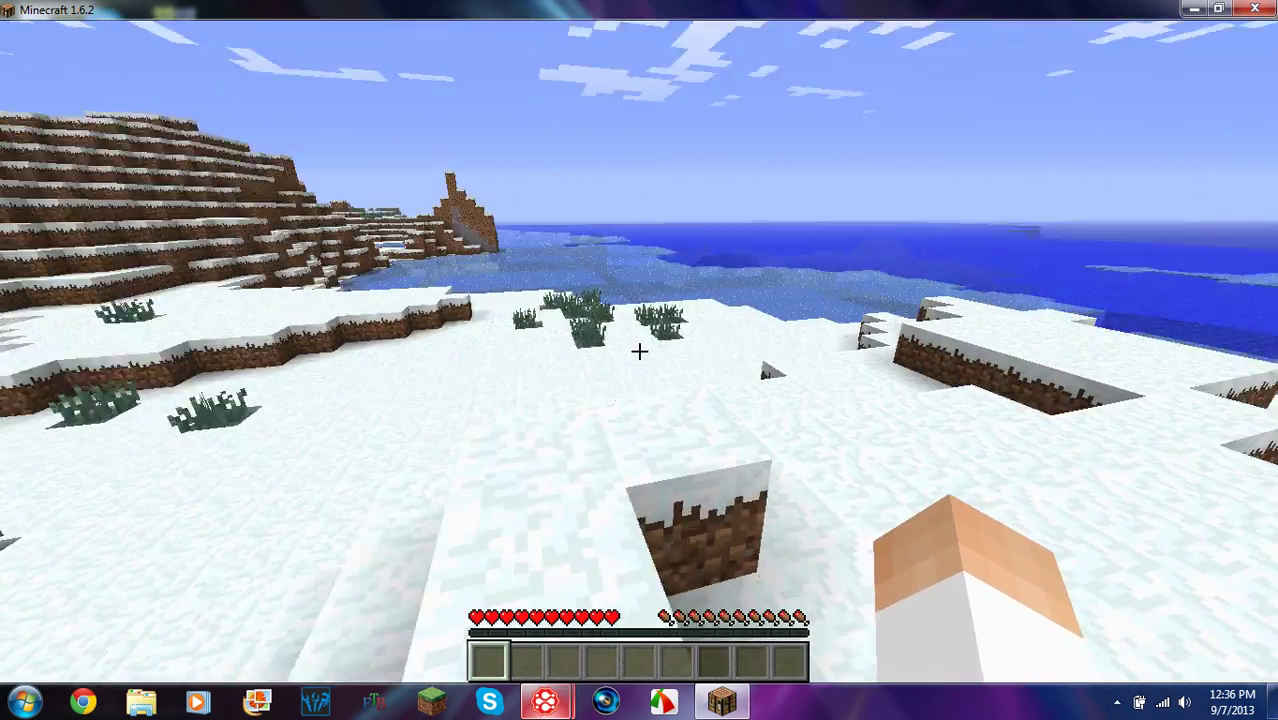
pyautogui.press('w')
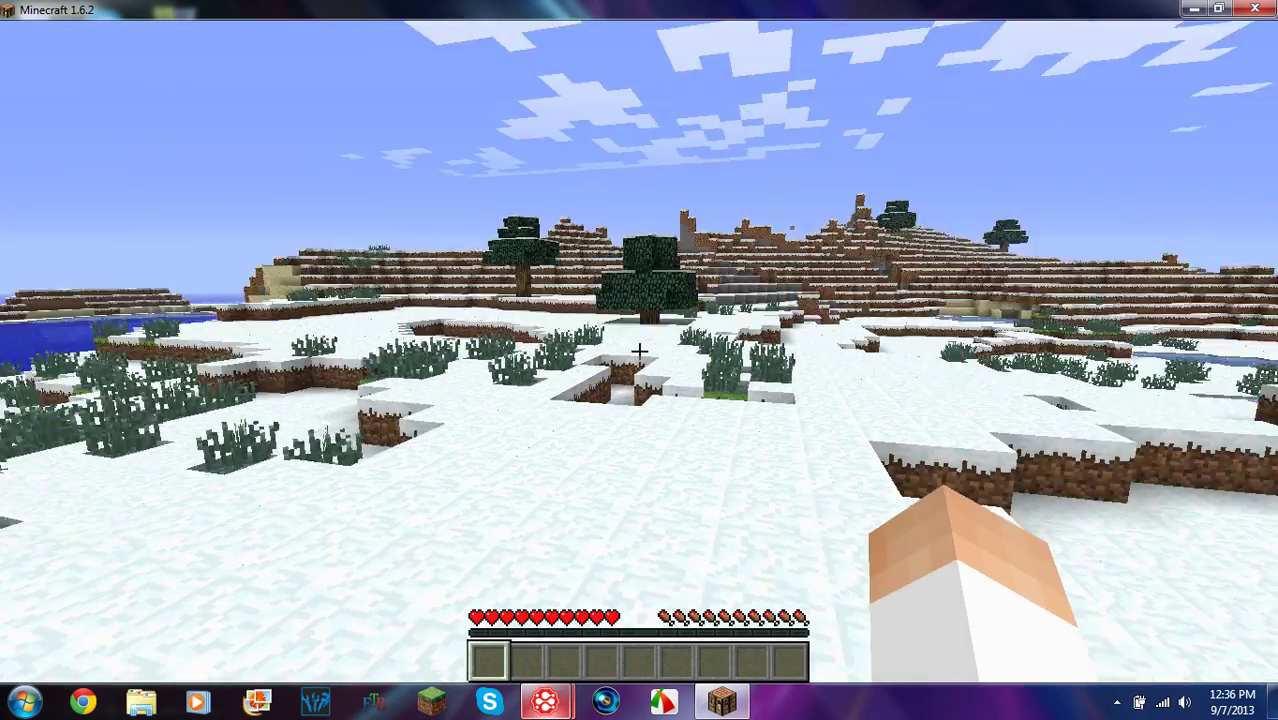
pyautogui.press('w')
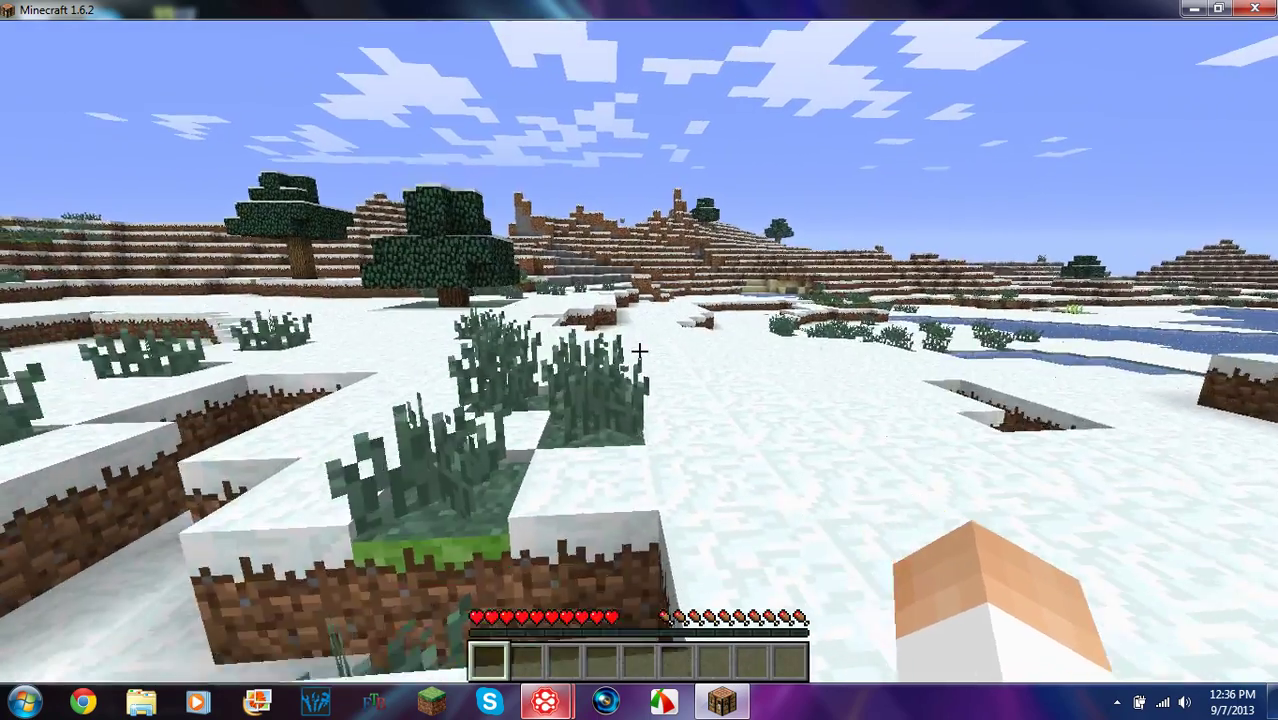
pyautogui.press('w')
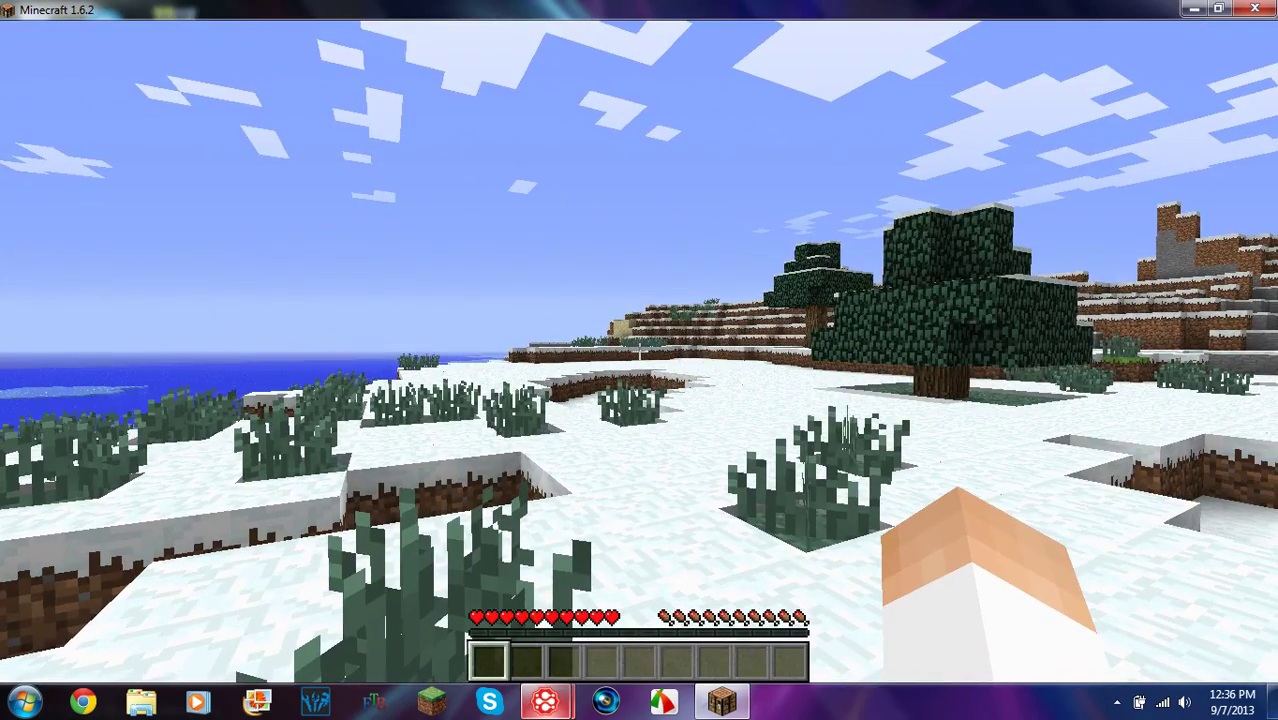